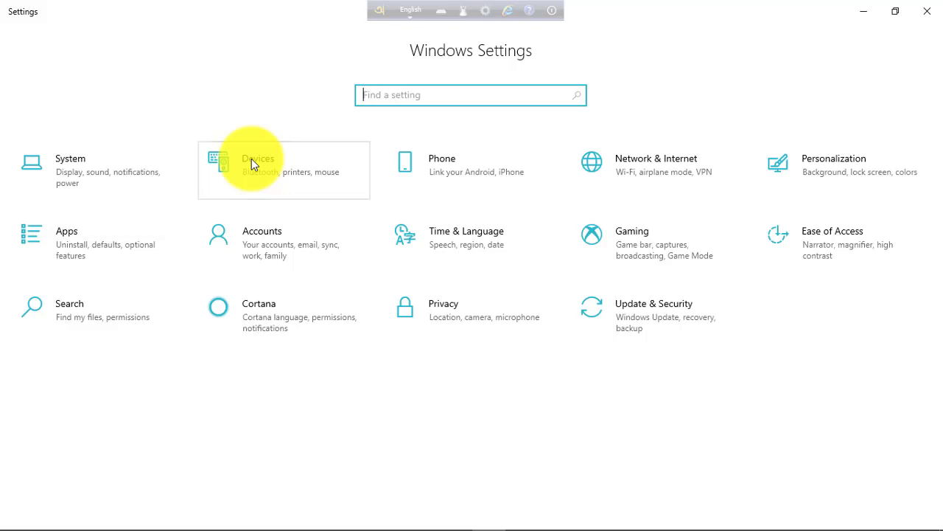
Open the Devices category of Windows Settings on its Bluetooth & other devices page
click(252, 158)
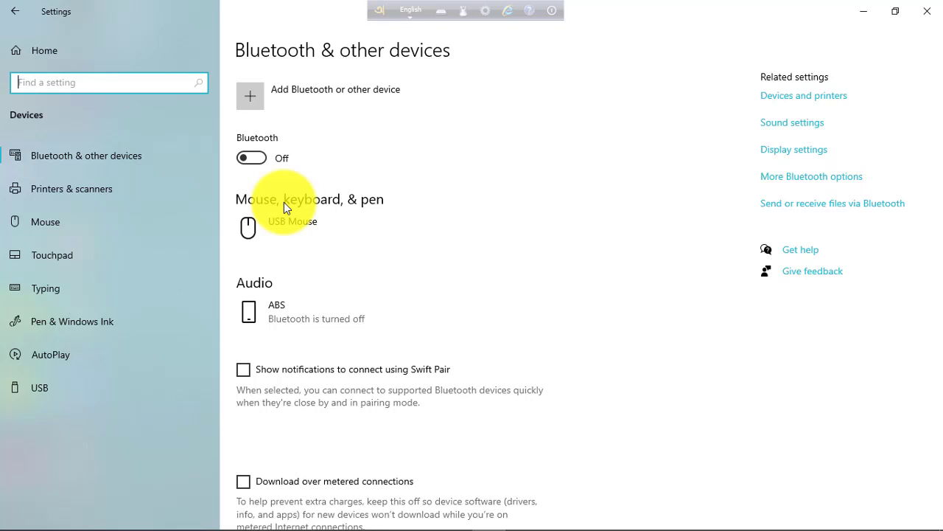
click(15, 12)
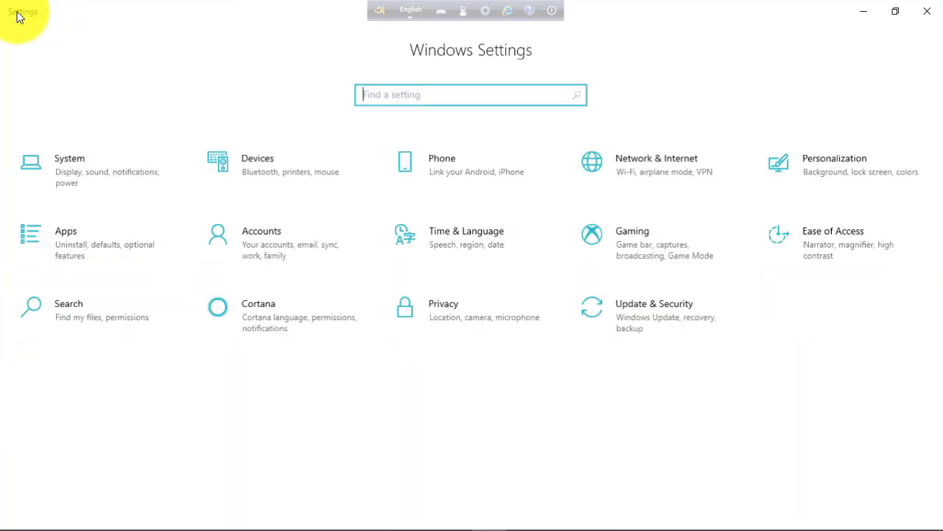
click(257, 169)
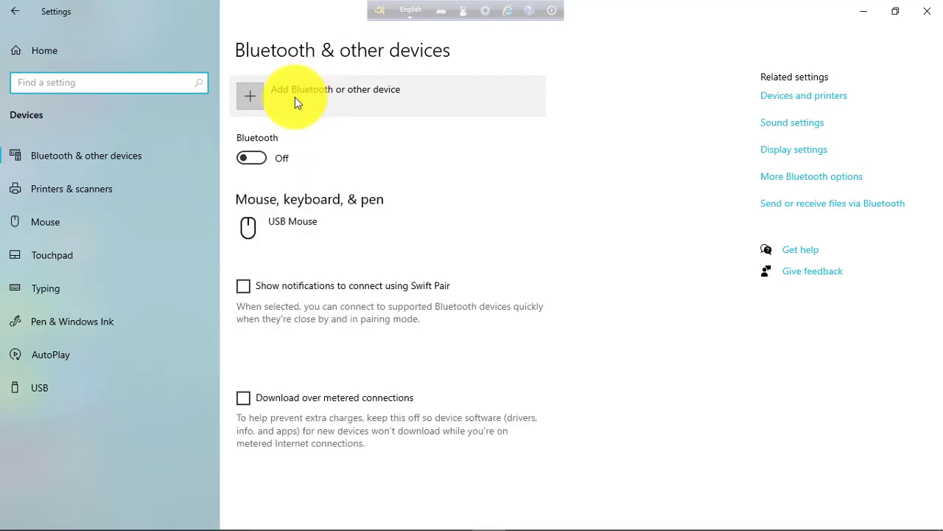
Try to add a Bluetooth device while Bluetooth is off, then repeat the attempt
click(295, 97)
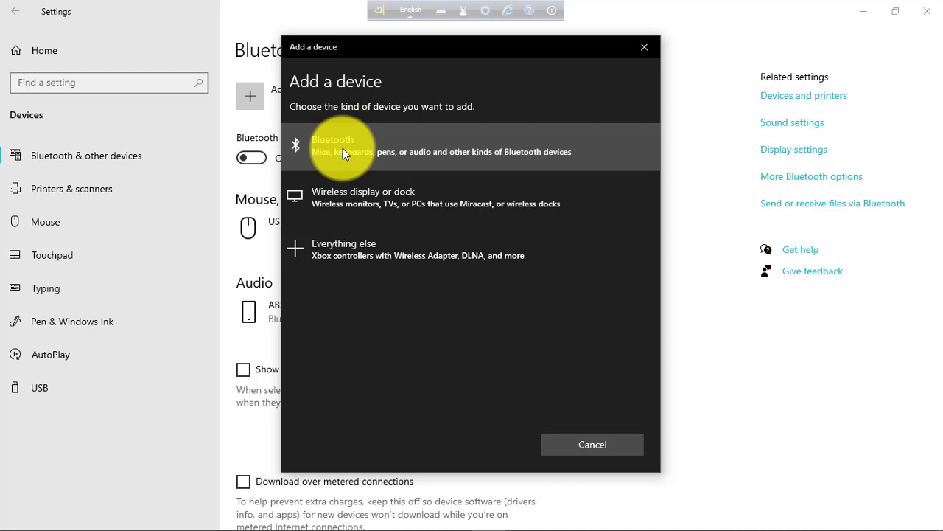
click(343, 148)
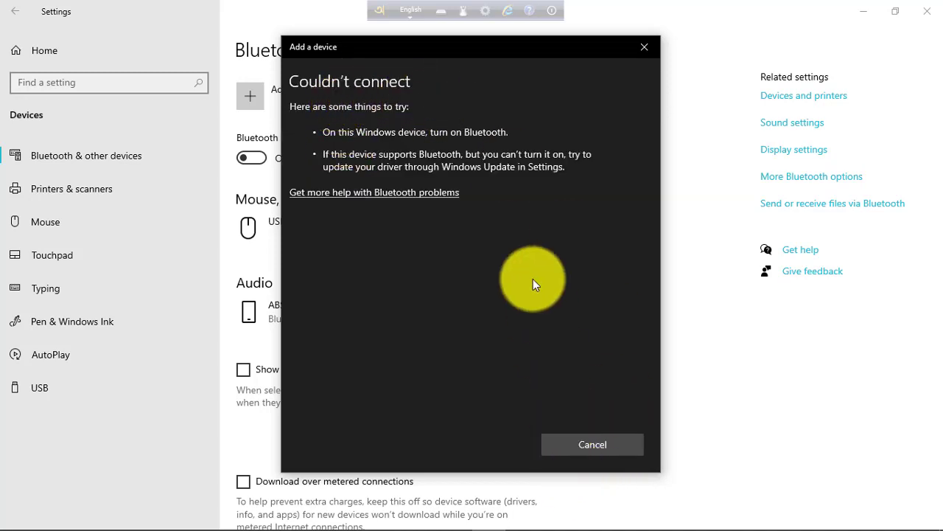
click(643, 46)
click(364, 92)
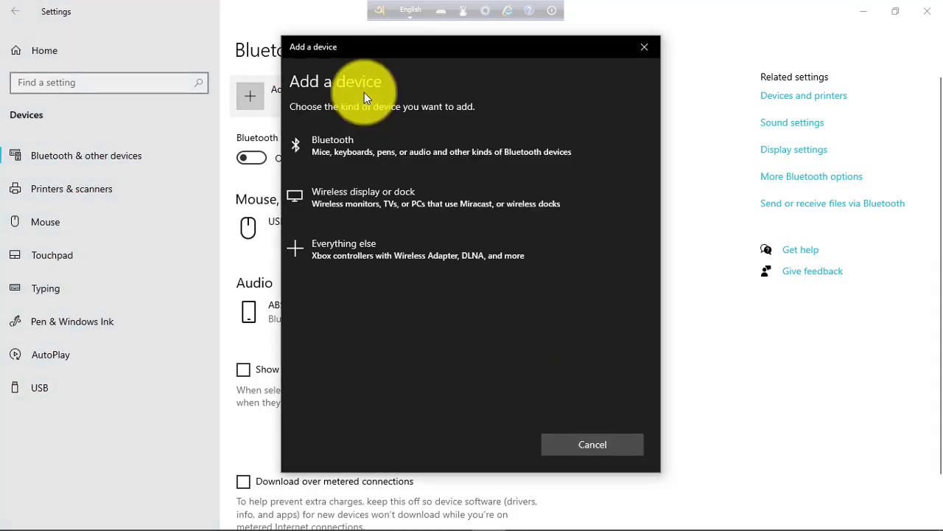
click(339, 141)
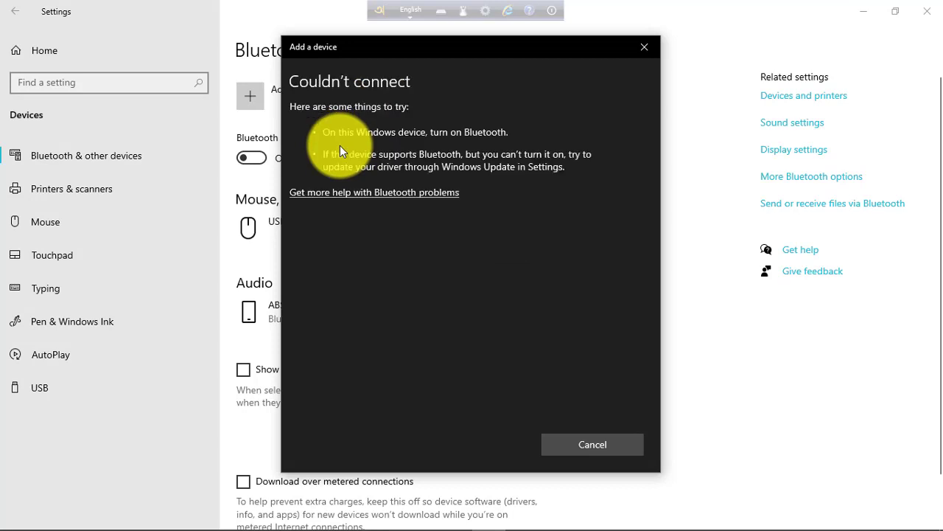
click(640, 48)
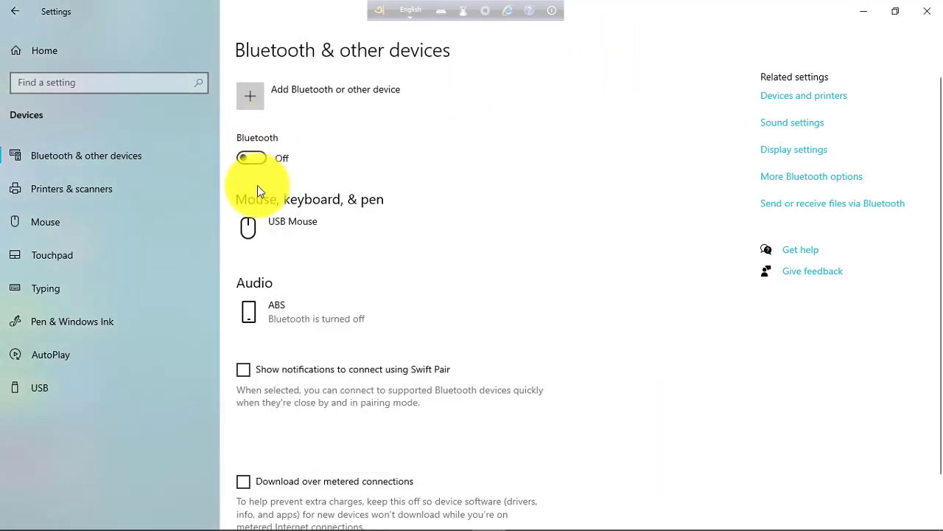
Turn on Bluetooth and scan for Bluetooth devices to add, closing the device search at the end
click(257, 162)
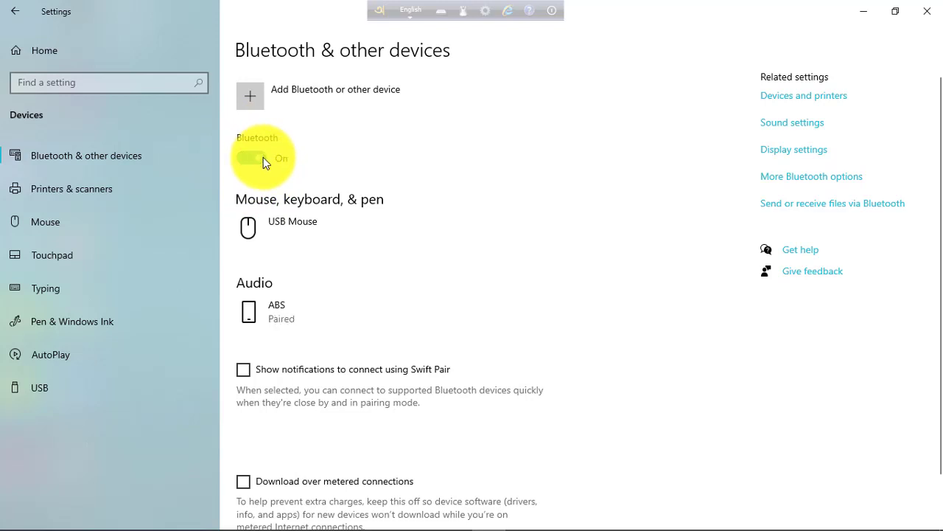
click(266, 94)
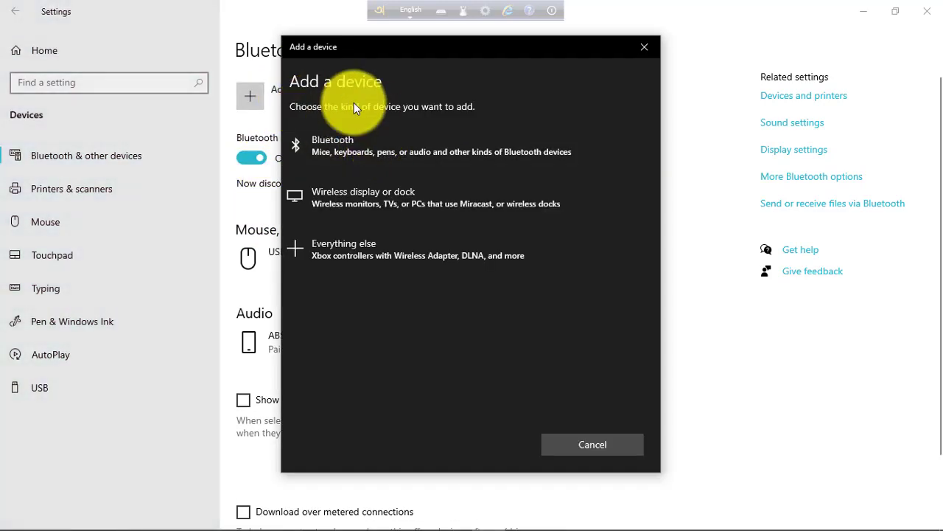
click(349, 140)
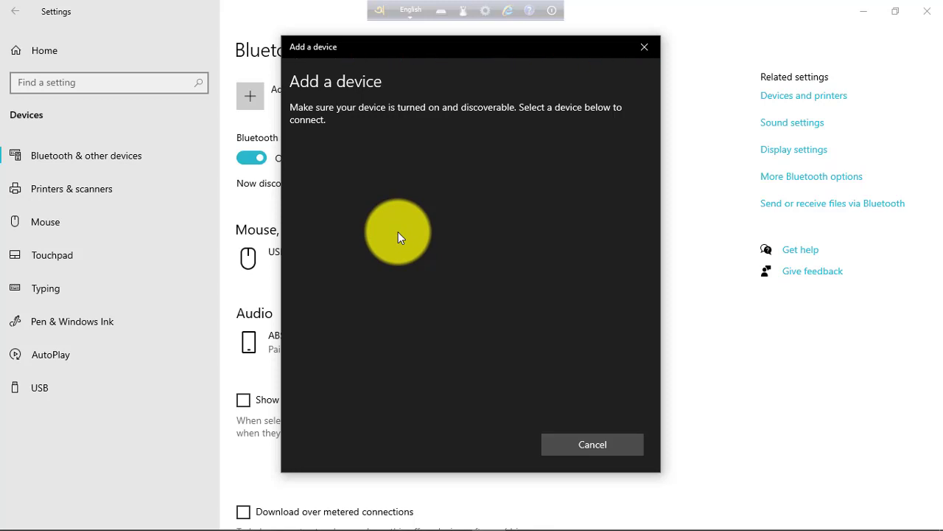
key(Escape)
Add the Symphony D54+ phone as a Bluetooth device, accepting the pairing PIN and finishing the setup
click(279, 86)
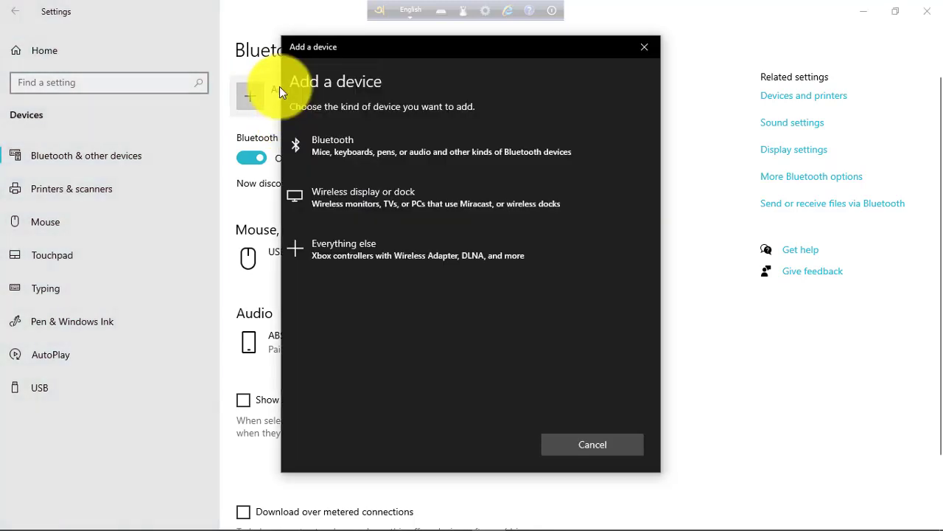
click(325, 147)
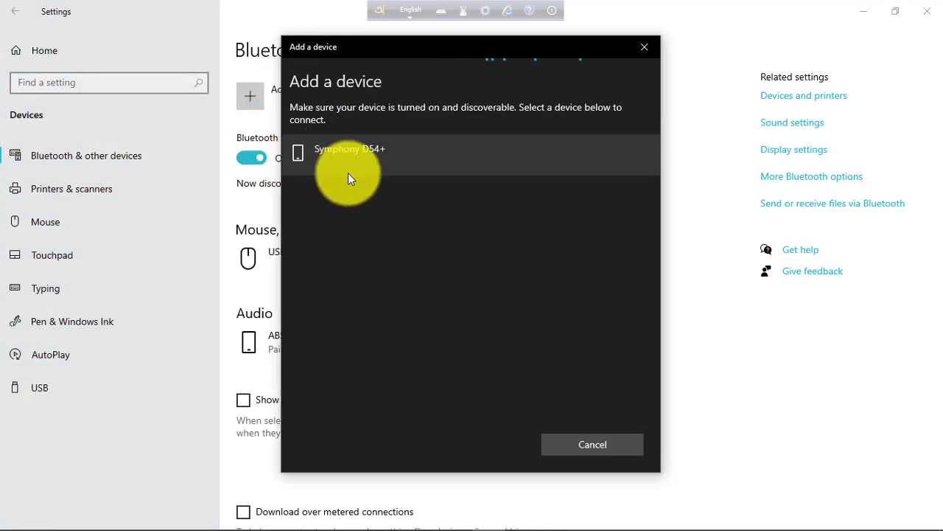
click(357, 151)
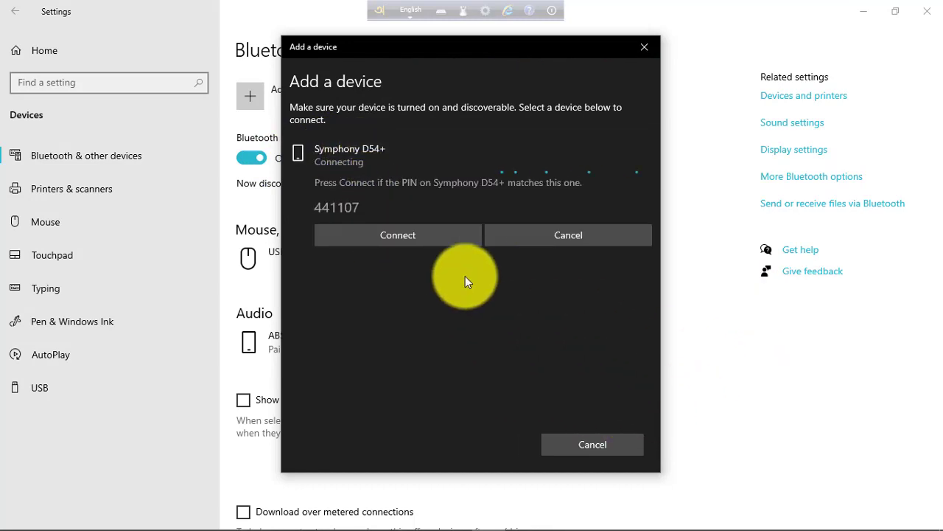
click(379, 231)
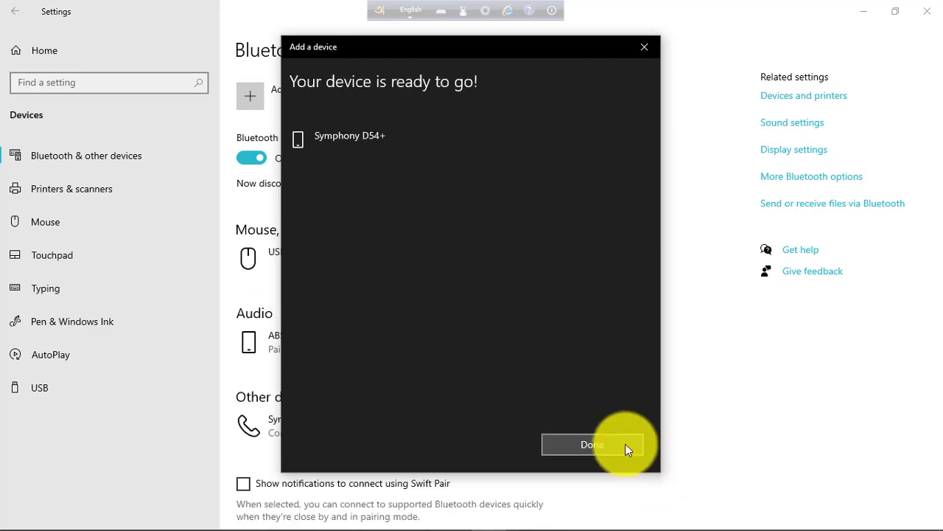
click(625, 444)
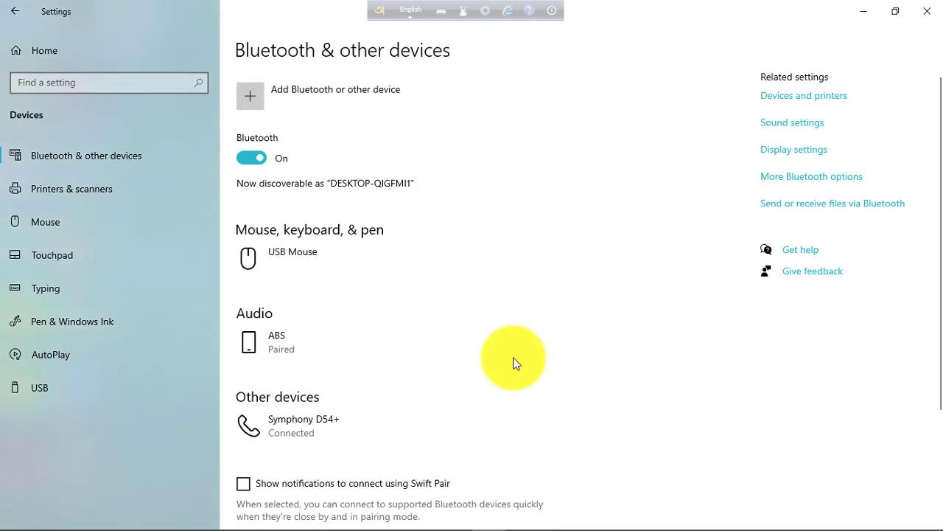
Close the reopened device-adding dialog without a choice and switch Bluetooth off and back on
click(288, 102)
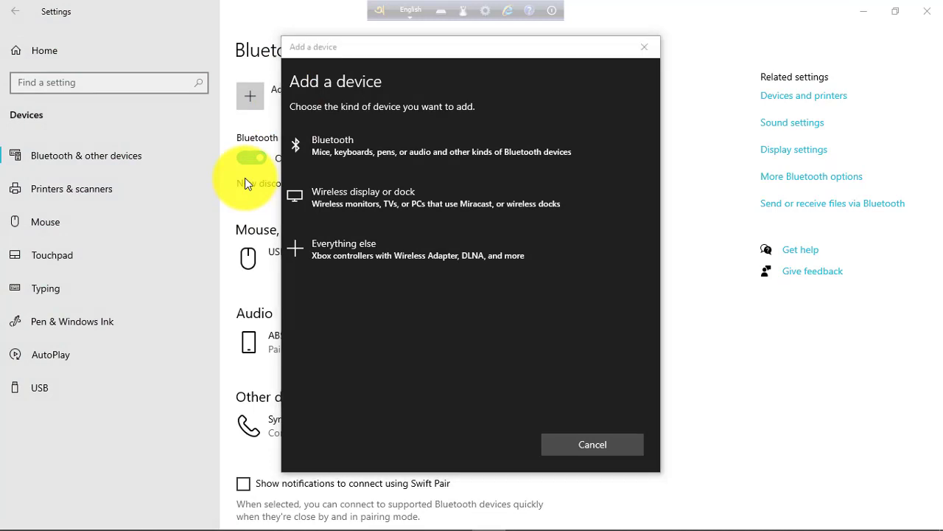
click(652, 52)
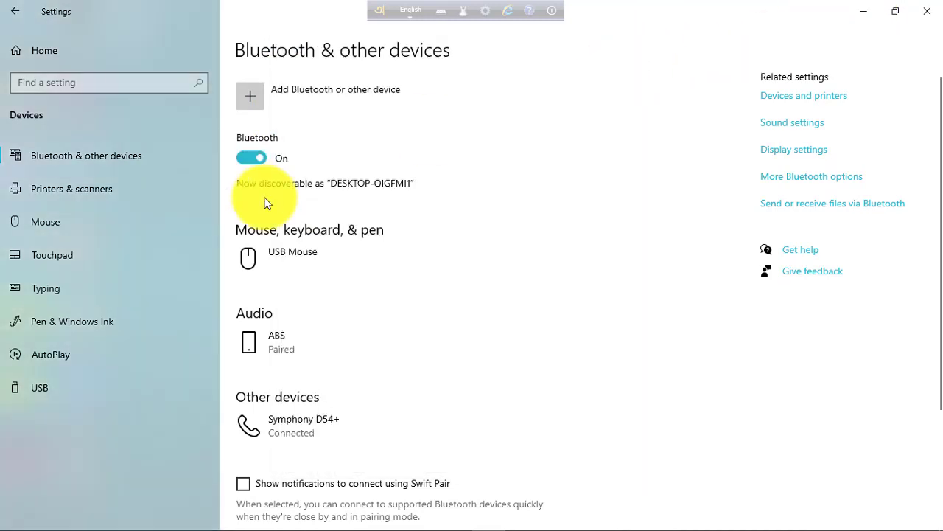
click(251, 157)
click(251, 159)
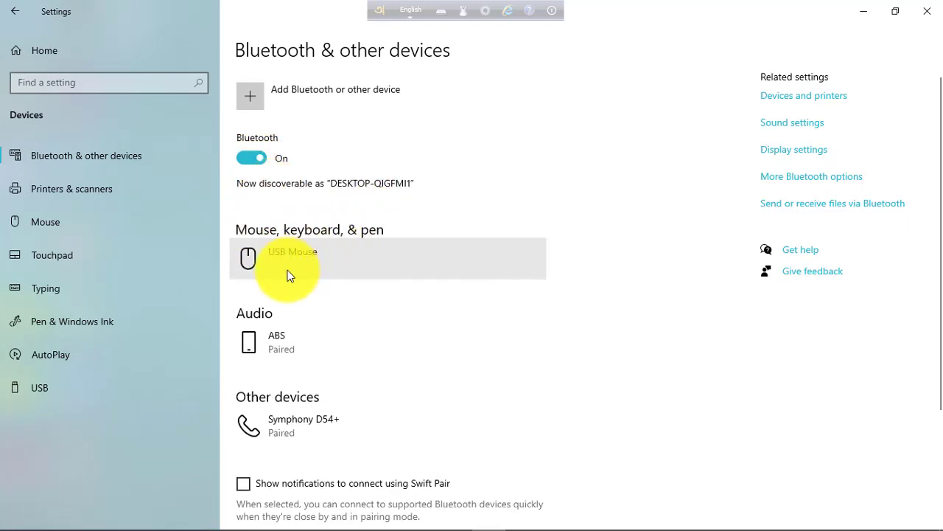
Start removing the USB Mouse device and dismiss the removal confirmation
click(275, 254)
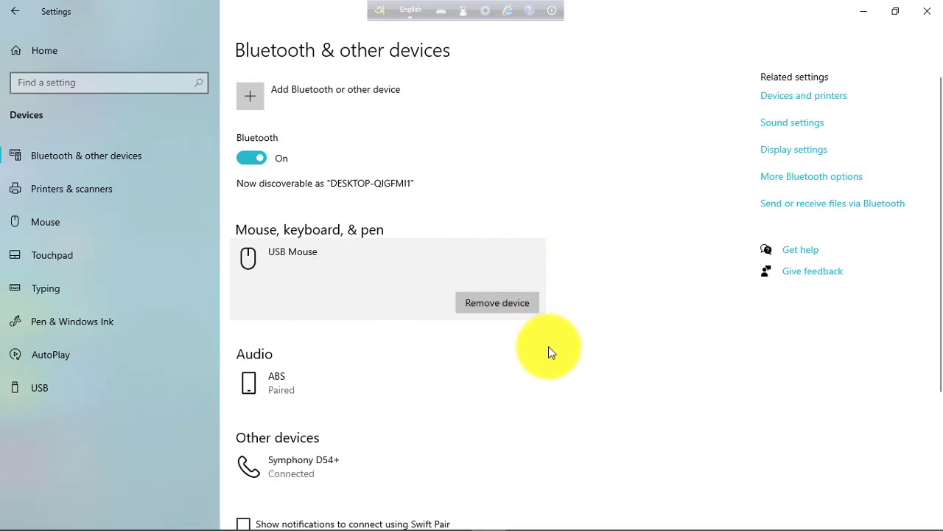
click(518, 298)
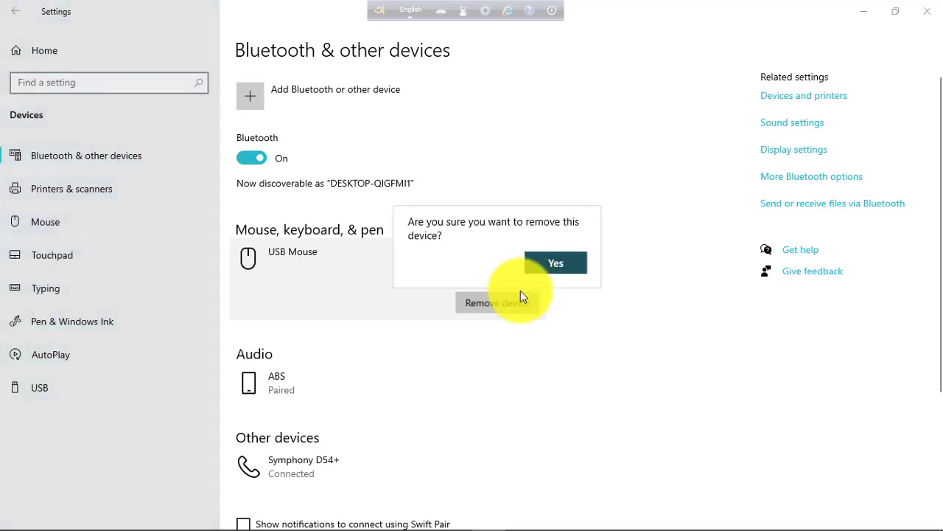
click(563, 333)
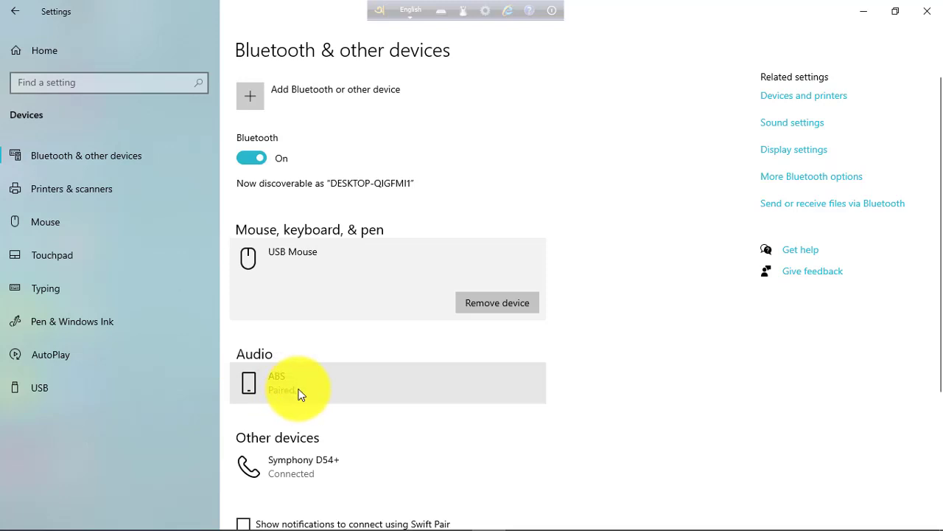
Enable notifications to connect using Swift Pair and disable them again
scroll(300, 393, down, 3)
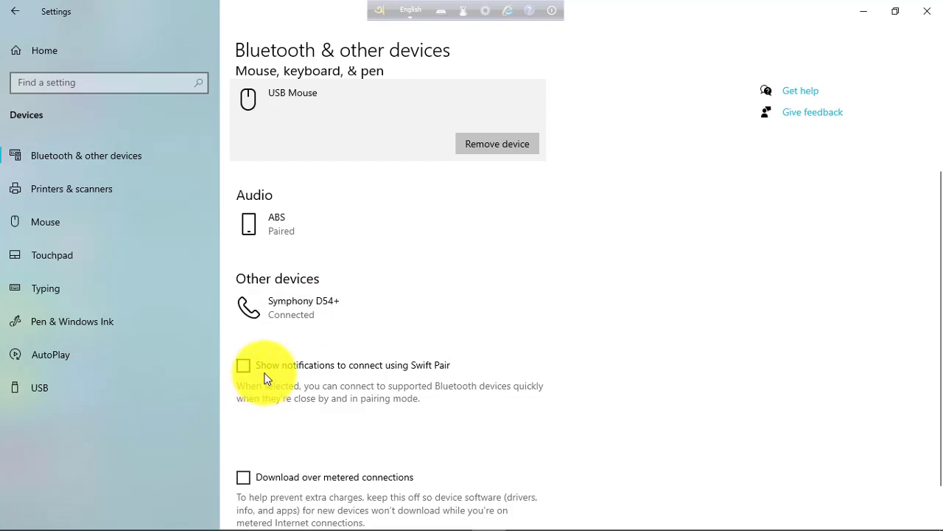
scroll(328, 376, down, 1)
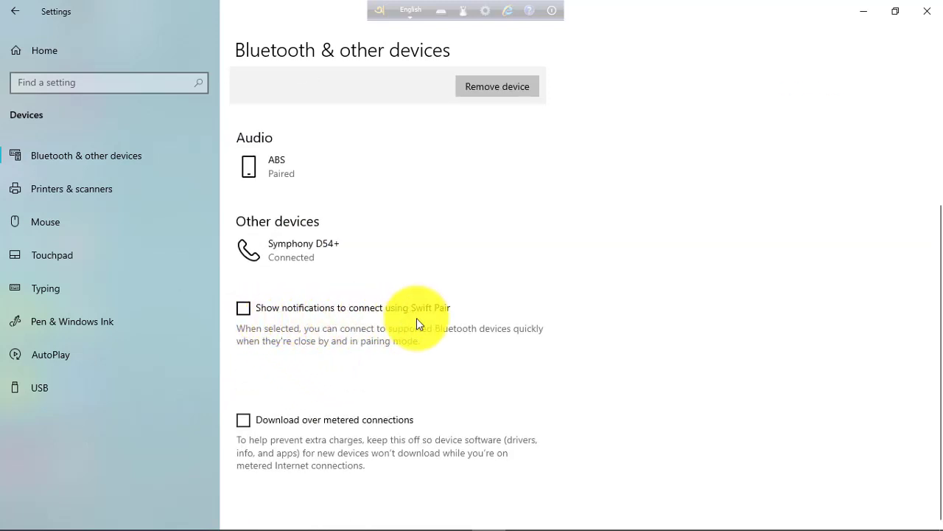
click(243, 308)
click(244, 310)
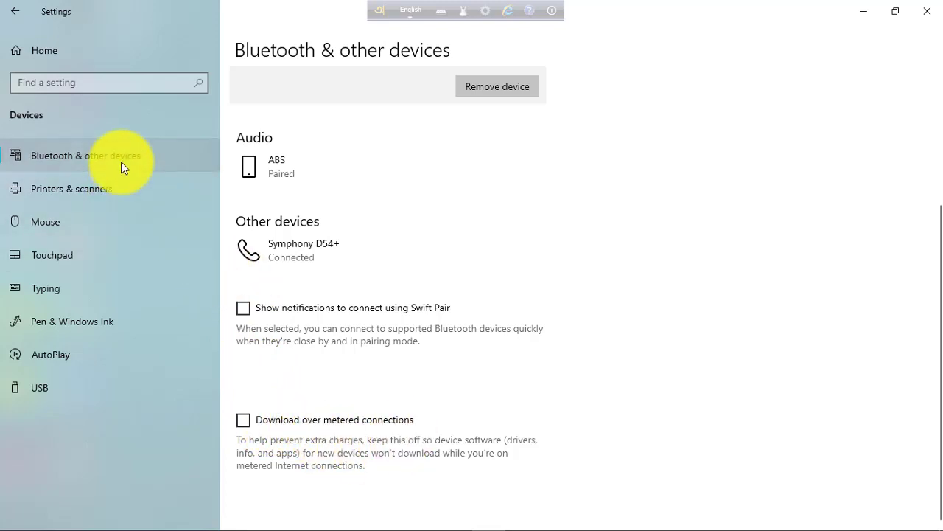
Open the Printers & scanners settings and search for a printer or scanner to add
click(69, 191)
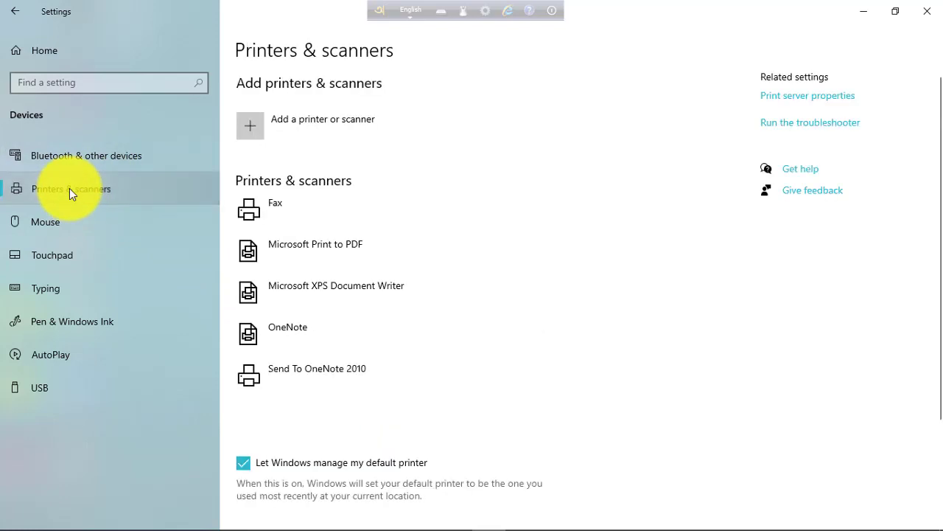
click(481, 119)
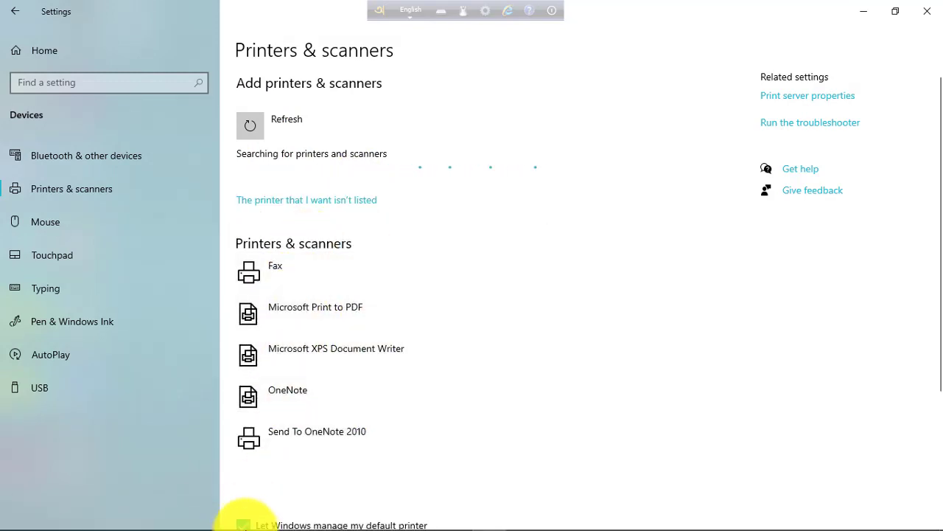
scroll(243, 512, down, 3)
Open the Mouse settings, switch the primary button to Right, and set it back to Left
click(52, 223)
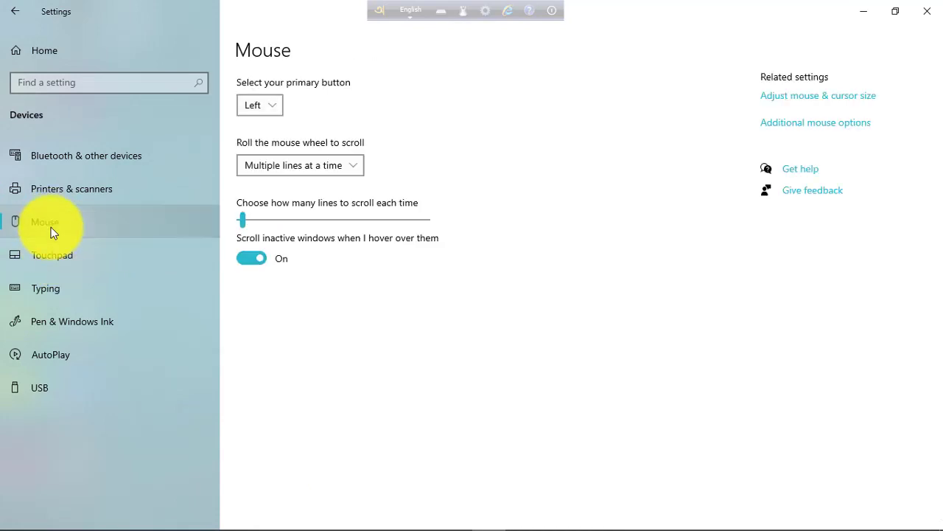
click(270, 105)
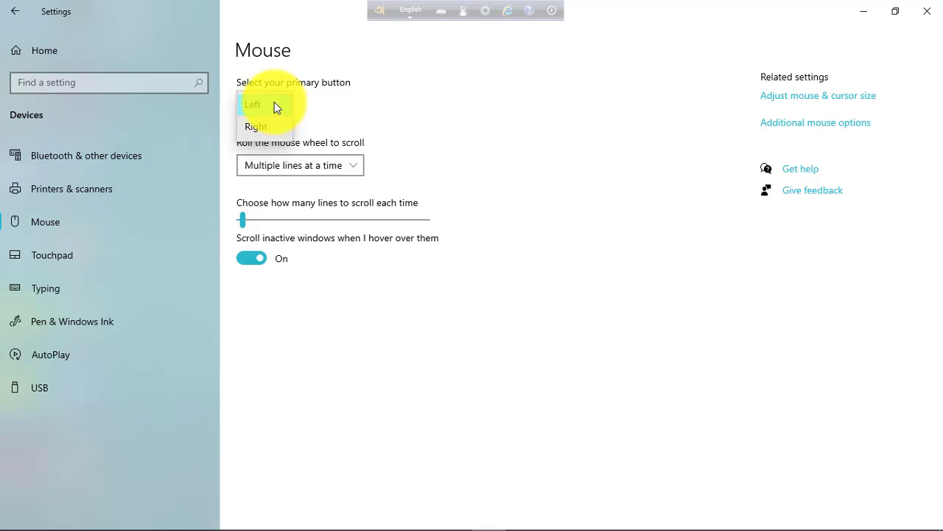
click(258, 127)
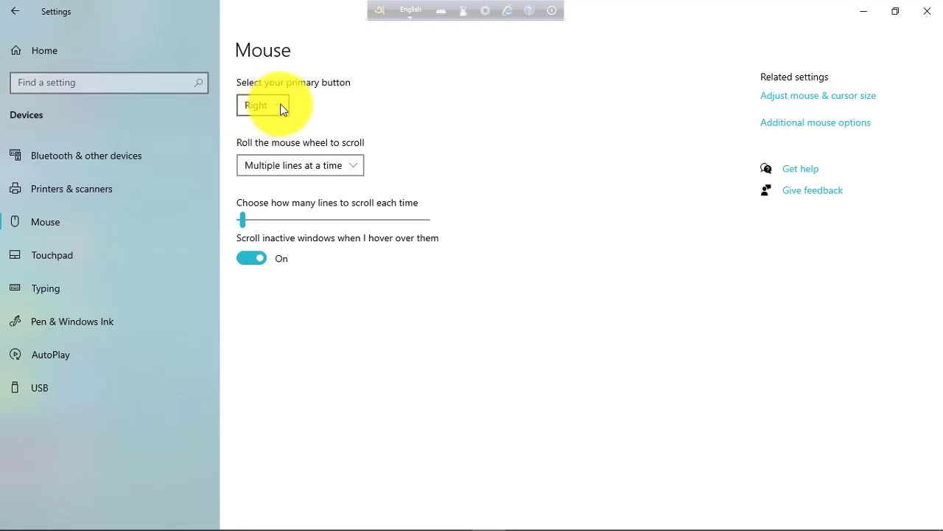
click(282, 109)
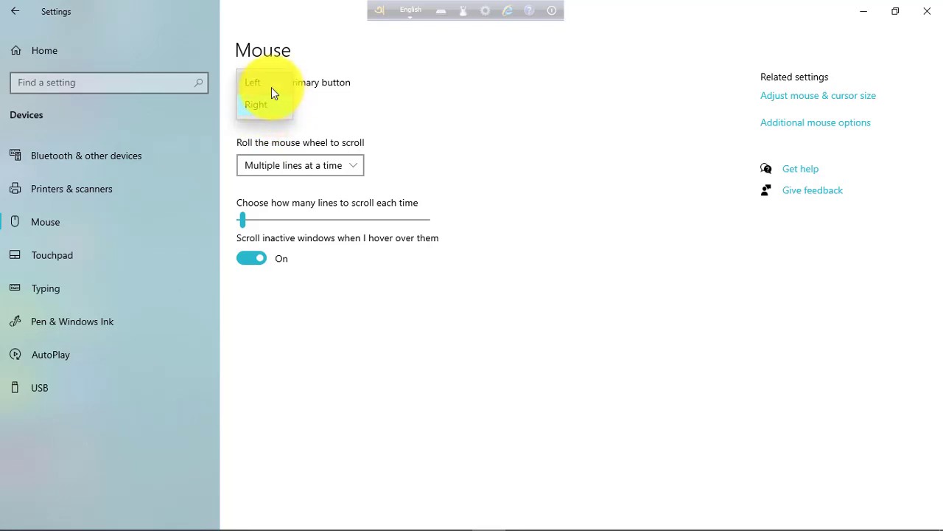
click(267, 112)
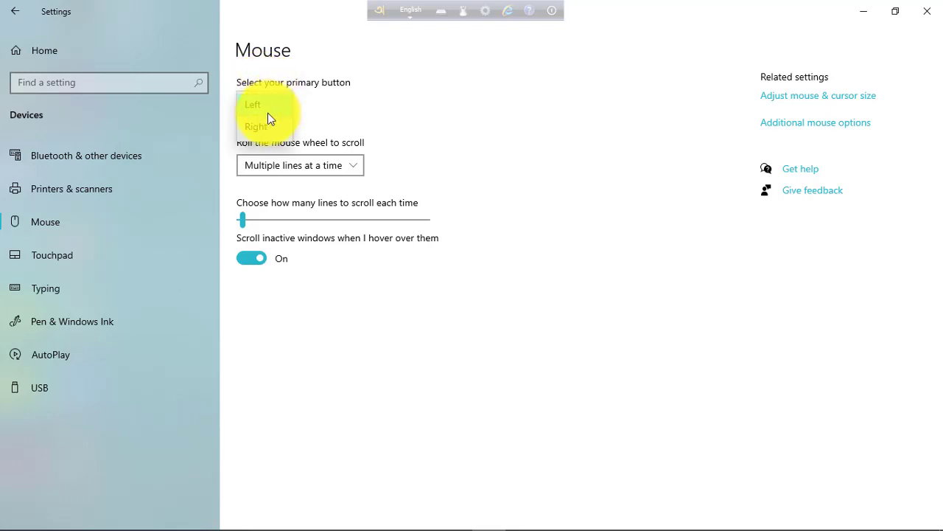
click(361, 116)
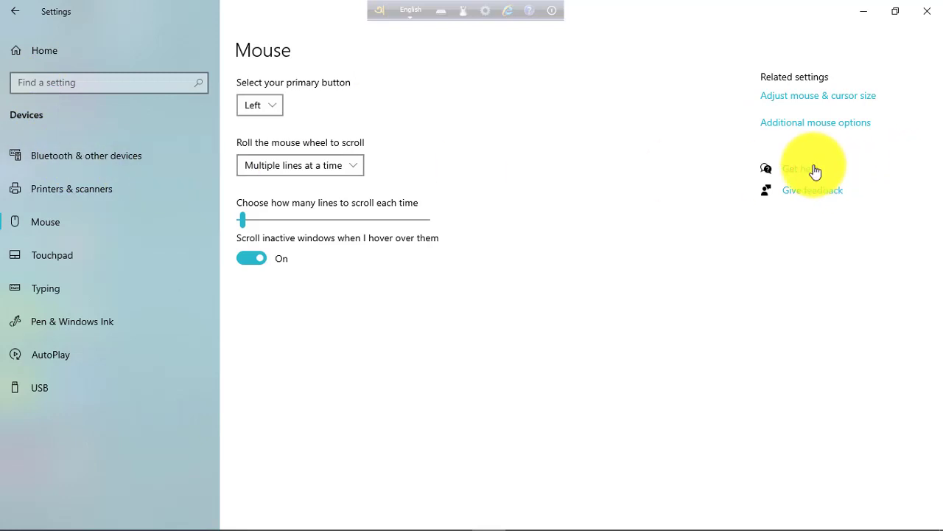
Open the additional mouse options, examine the button and double-click speed settings, and close the dialog
click(794, 127)
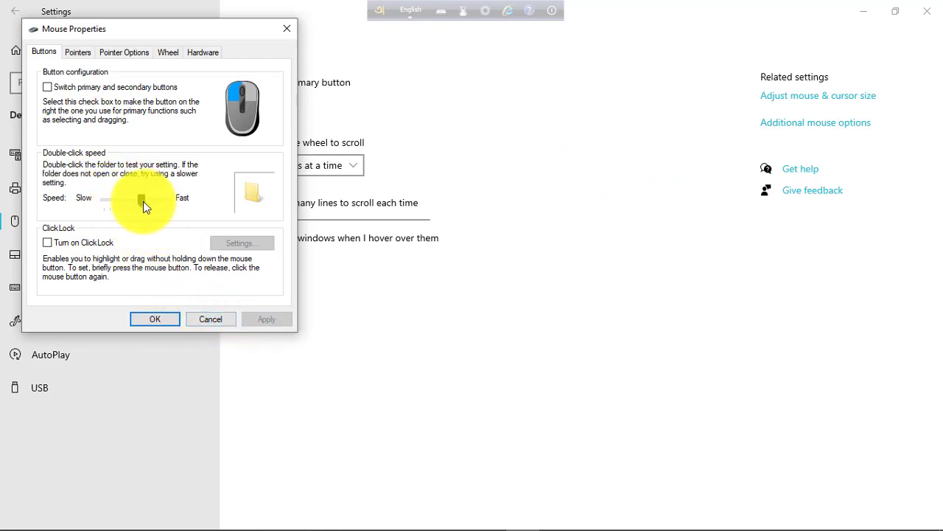
click(537, 202)
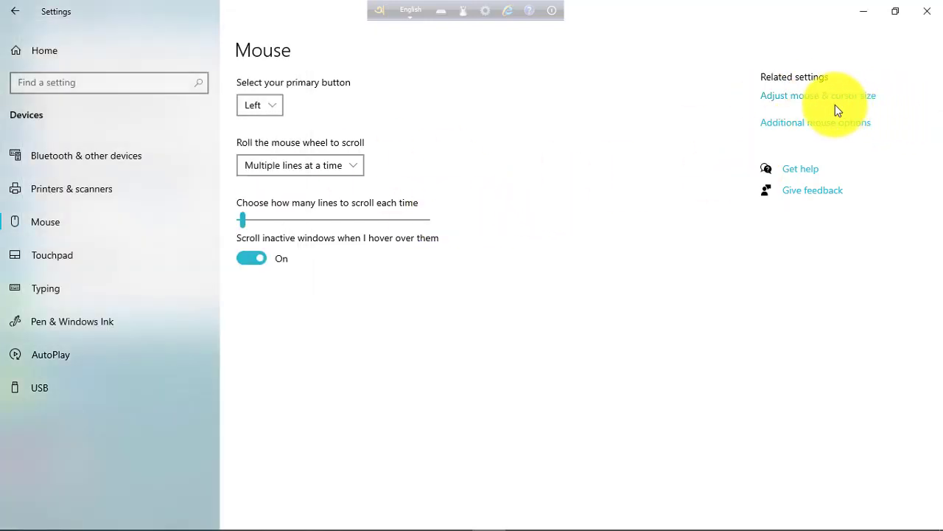
Open the mouse and cursor size settings and switch the pointer to the custom color scheme with the suggested lime color
click(805, 98)
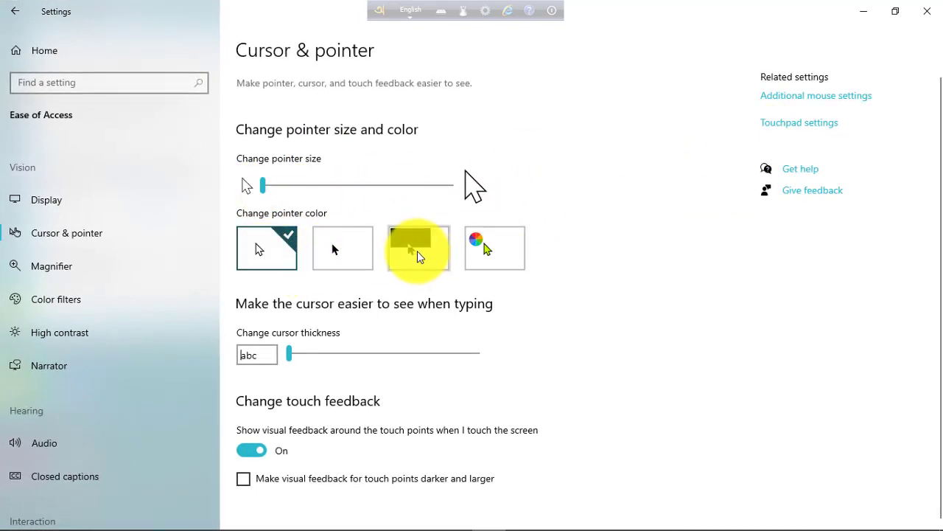
click(487, 253)
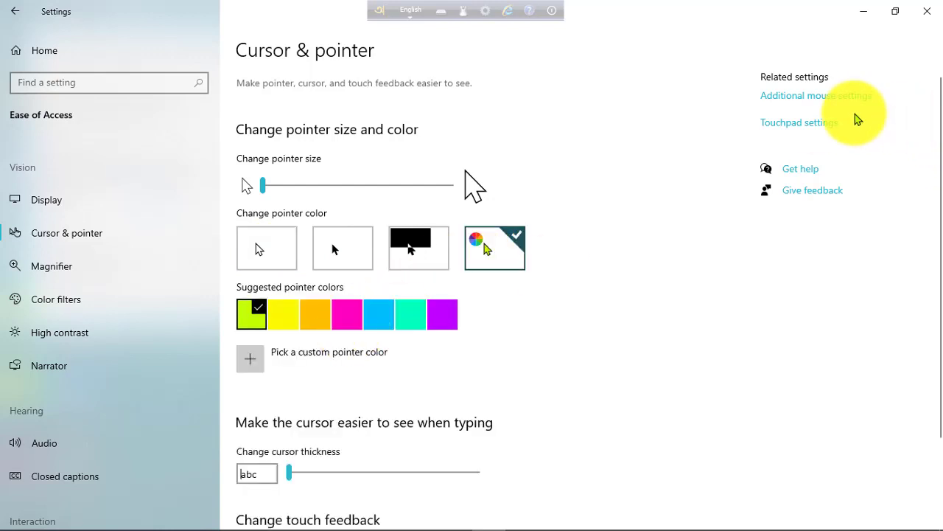
click(786, 101)
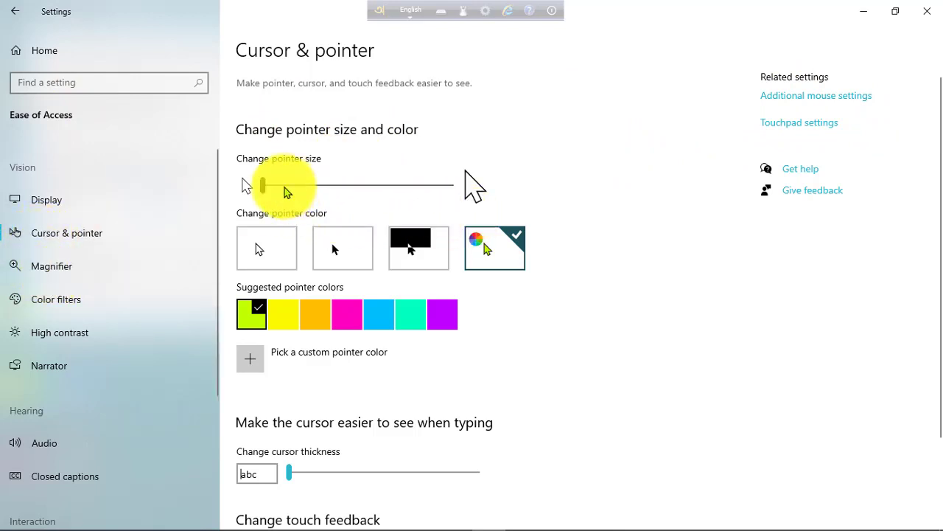
Try the maximum pointer size, reduce it to near the minimum, change the pointer color to purple and then yellow, and return to the Mouse settings
drag(267, 190, 515, 193)
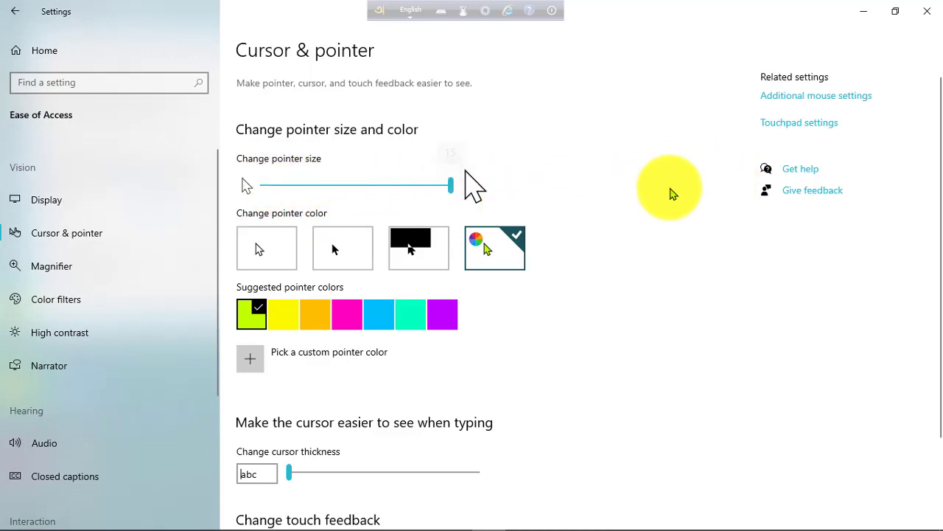
drag(416, 190, 275, 196)
click(446, 320)
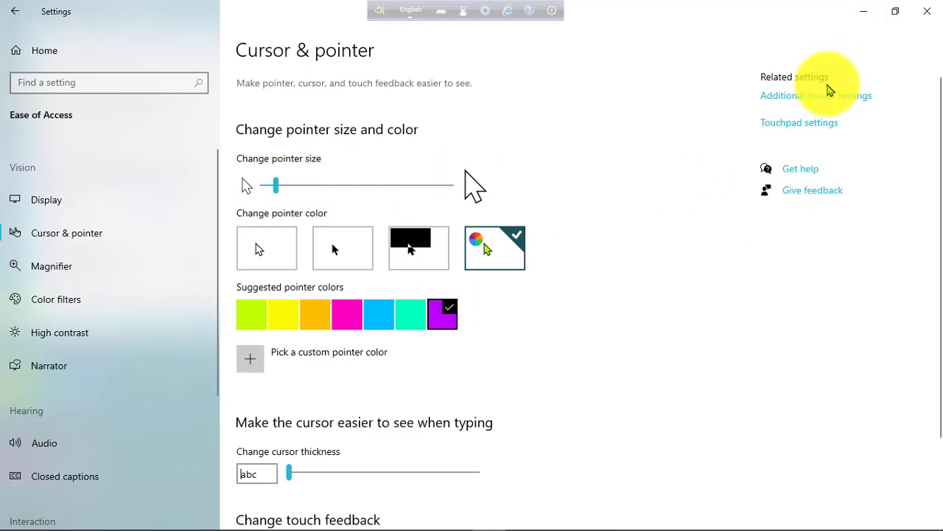
click(297, 321)
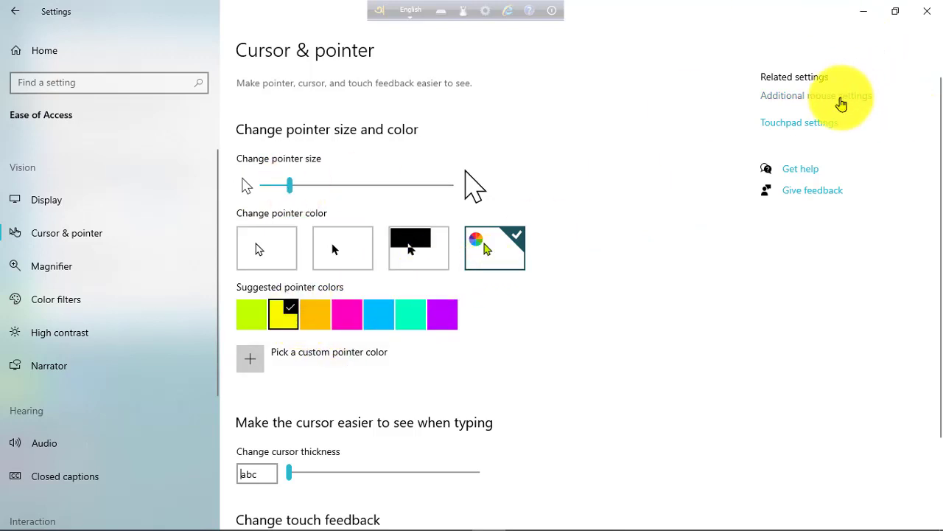
click(795, 96)
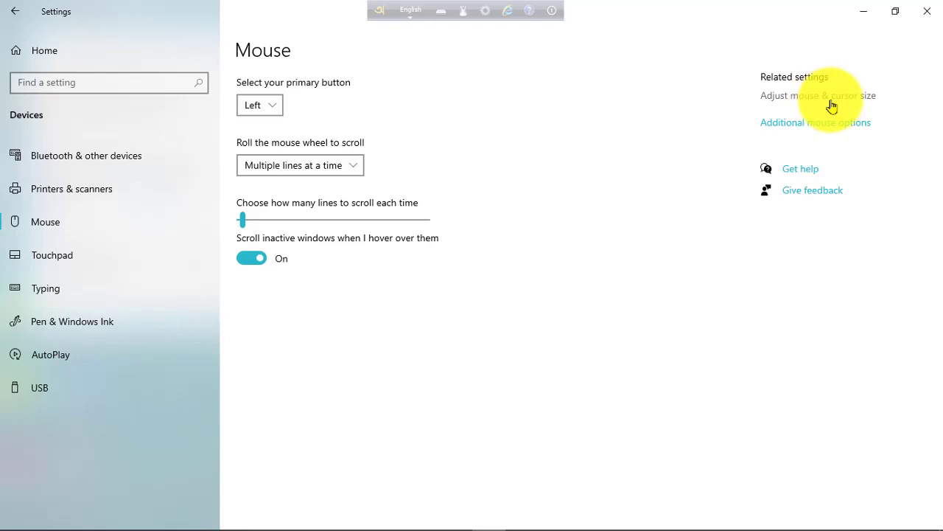
Reopen the Cursor & pointer settings, raise the text cursor thickness to its maximum, and return it to the minimum
click(832, 106)
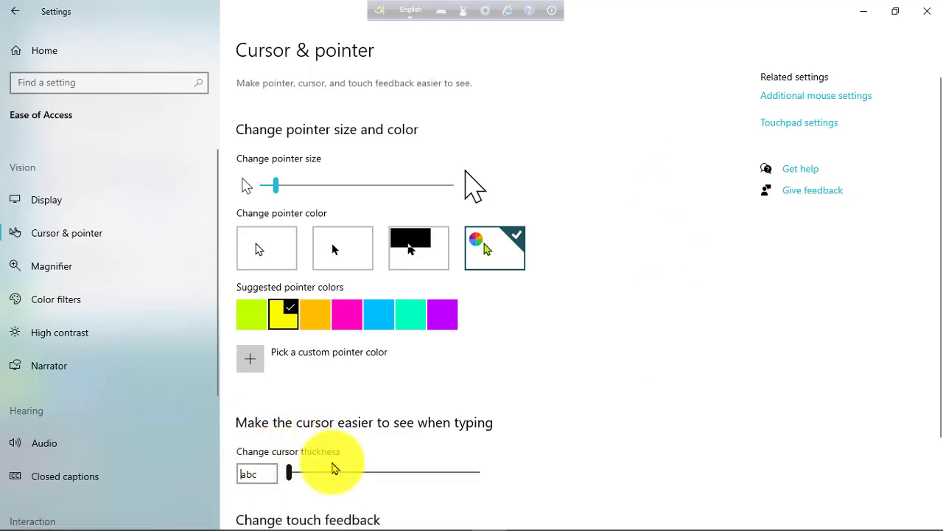
scroll(334, 469, down, 3)
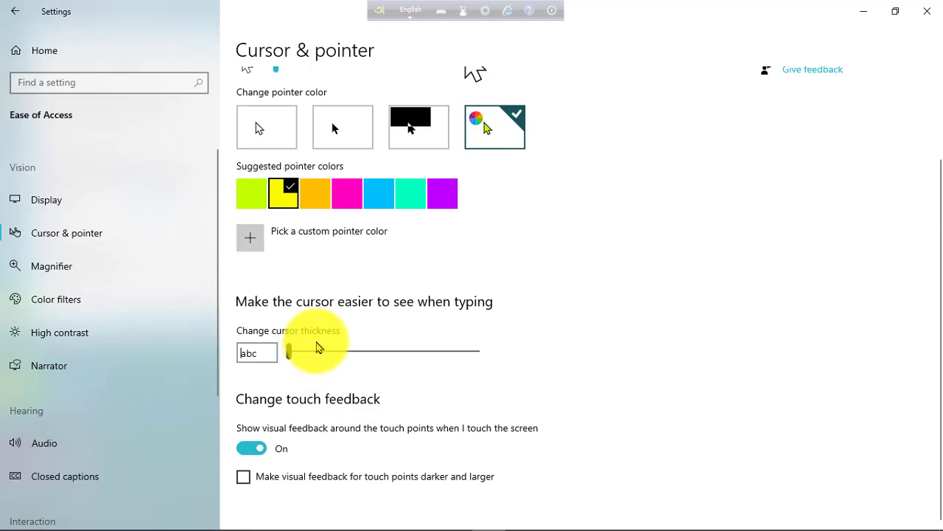
drag(292, 351, 521, 366)
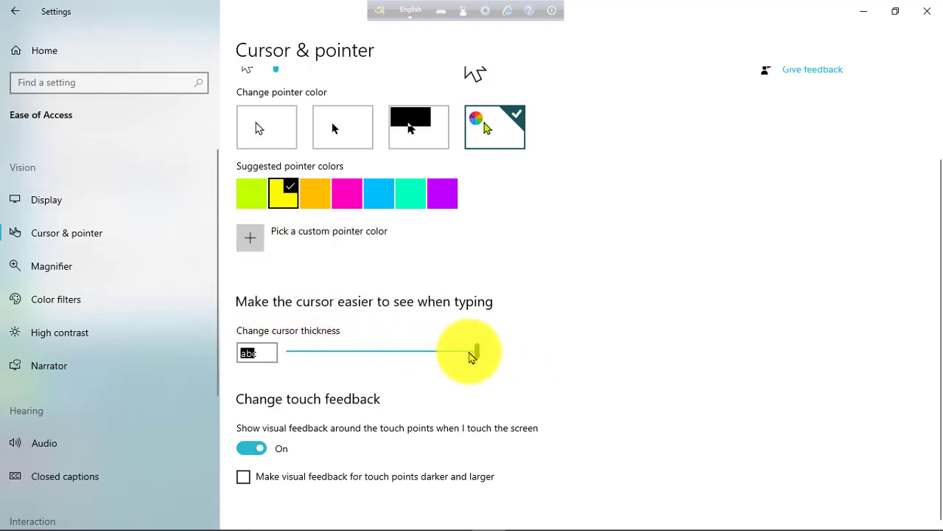
drag(468, 354, 255, 368)
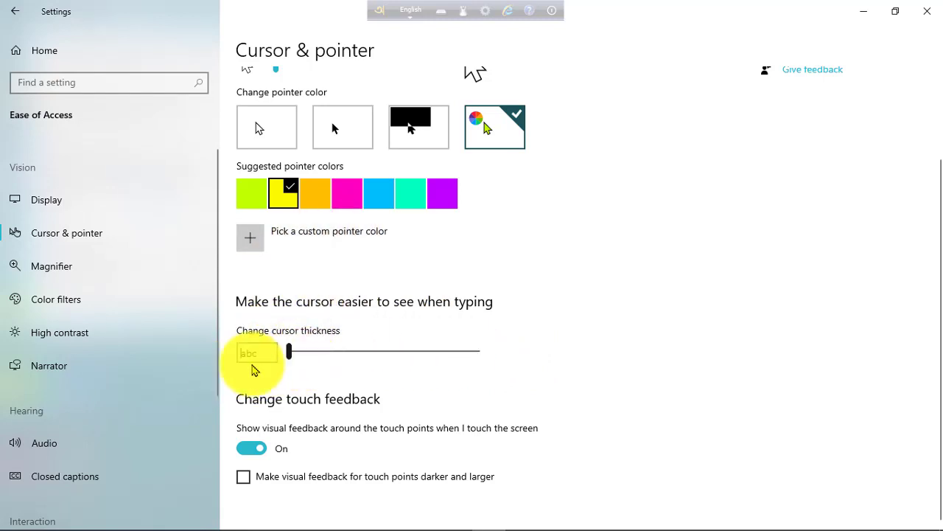
Open the Magnifier settings, turn Magnifier on and off again, and examine its startup and view options
click(131, 270)
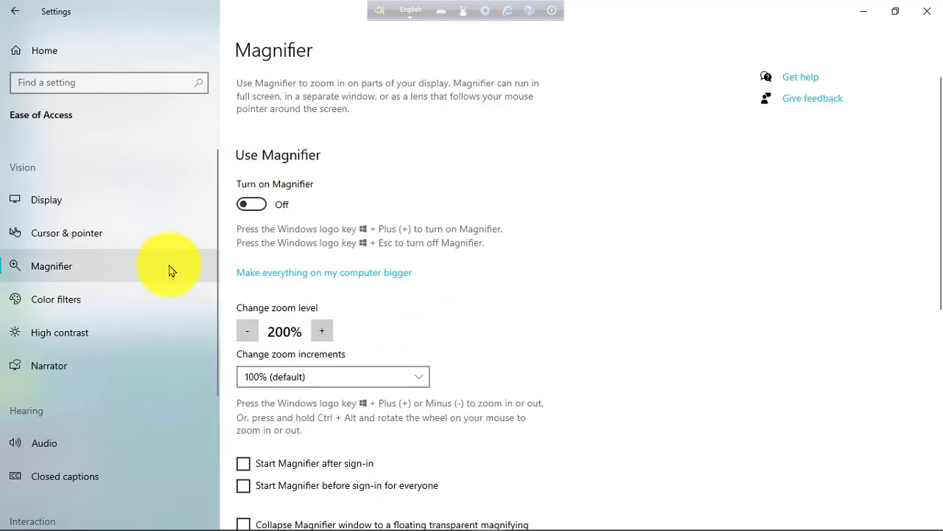
click(254, 206)
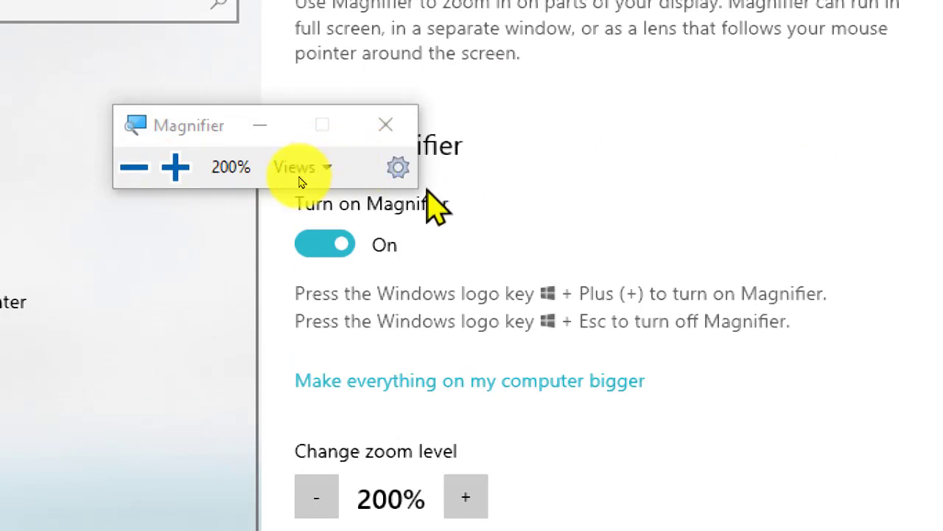
click(389, 127)
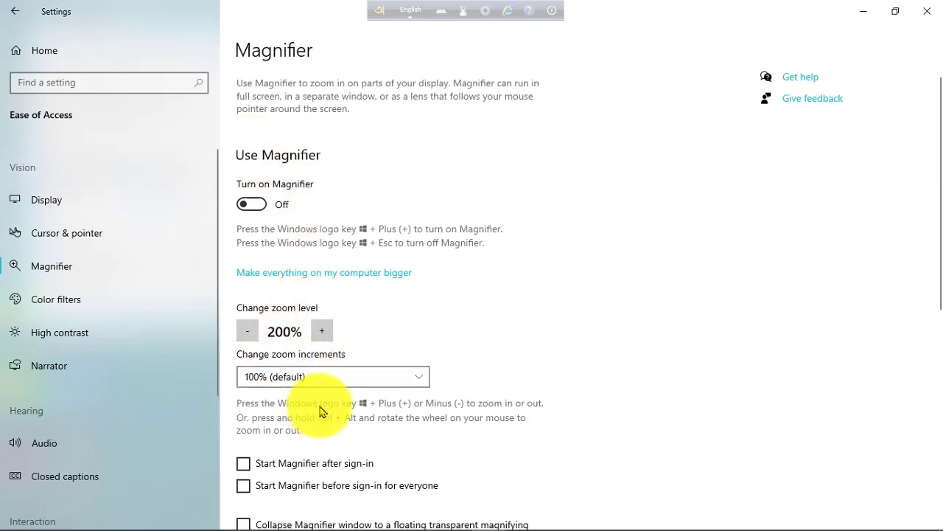
scroll(320, 406, down, 5)
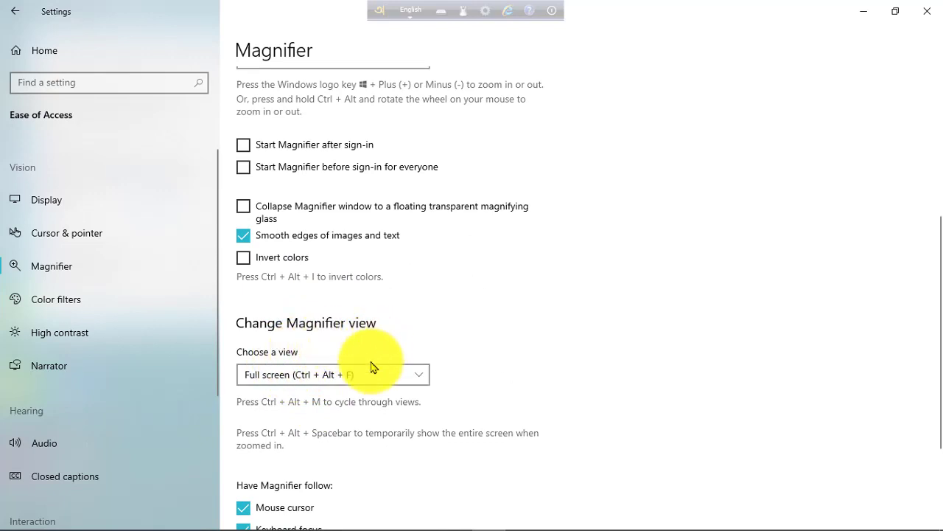
scroll(372, 406, down, 3)
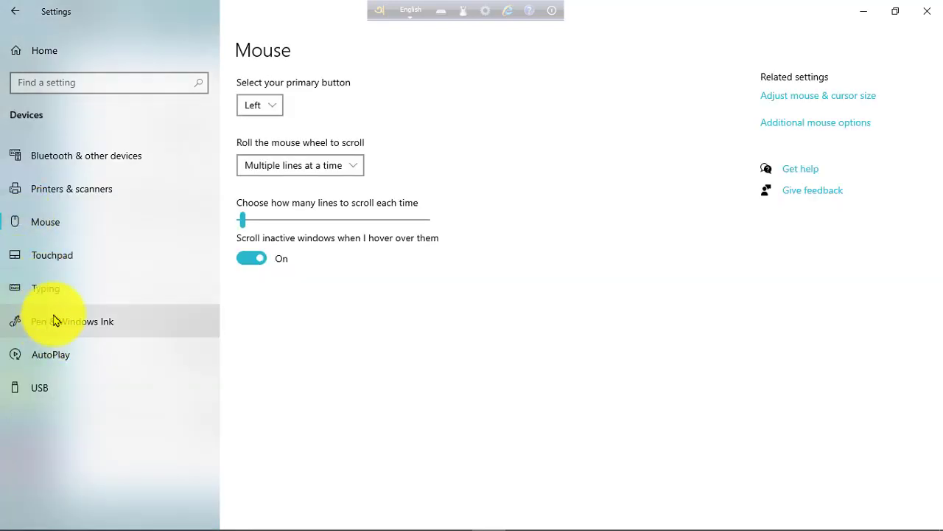
Open the Touchpad settings and view the available touchpad sensitivity levels without choosing another one
click(50, 268)
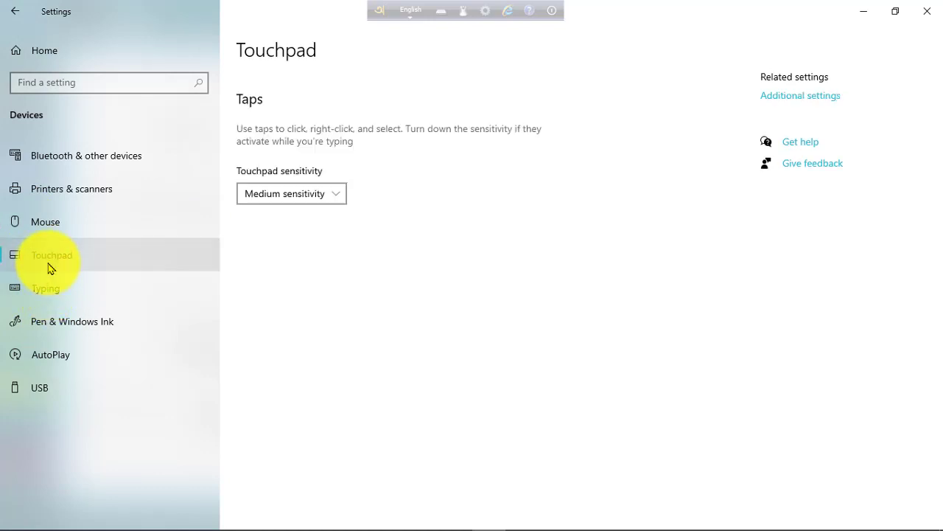
click(341, 196)
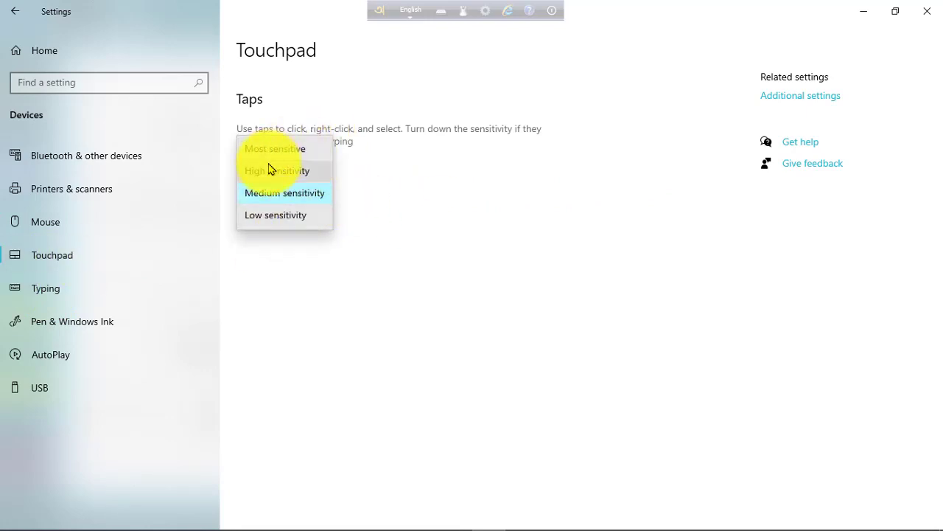
click(487, 236)
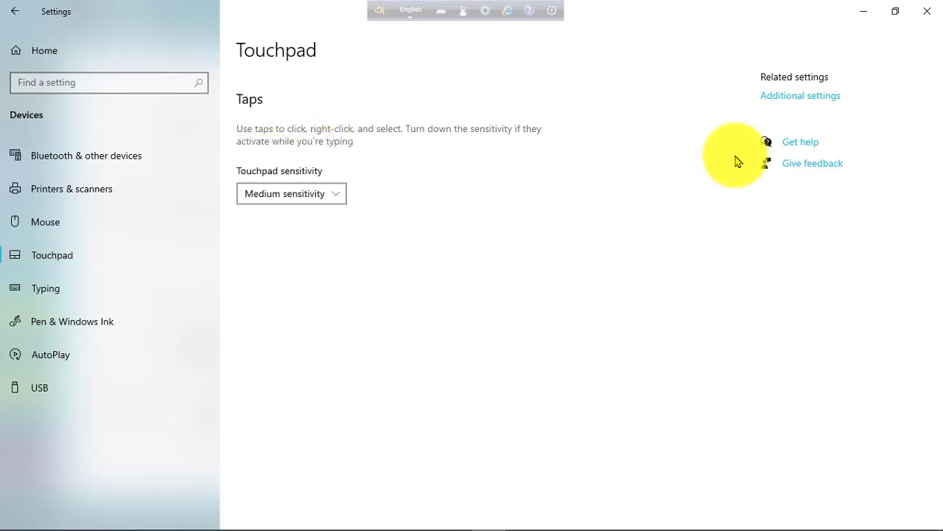
Open the additional touchpad settings, raise the double-click speed to Fast, lower it again, and accept the dialog
click(790, 99)
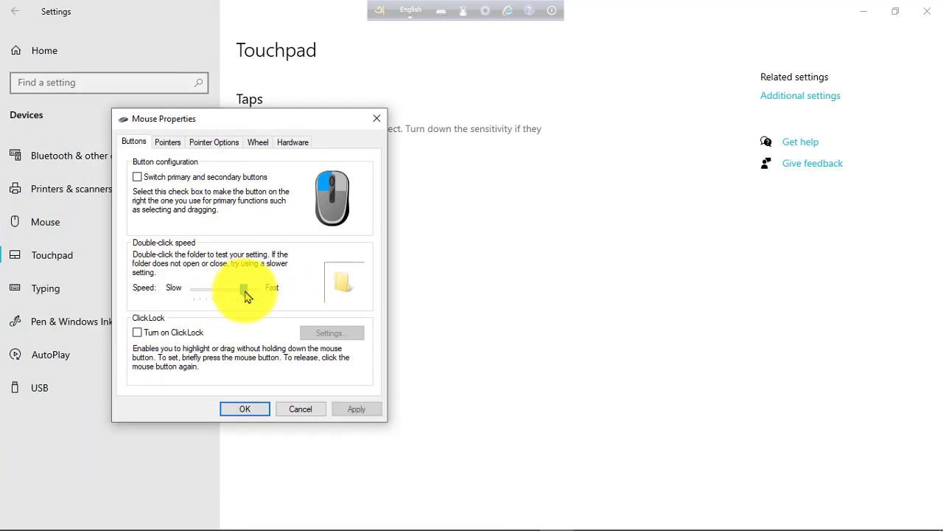
drag(245, 295, 276, 297)
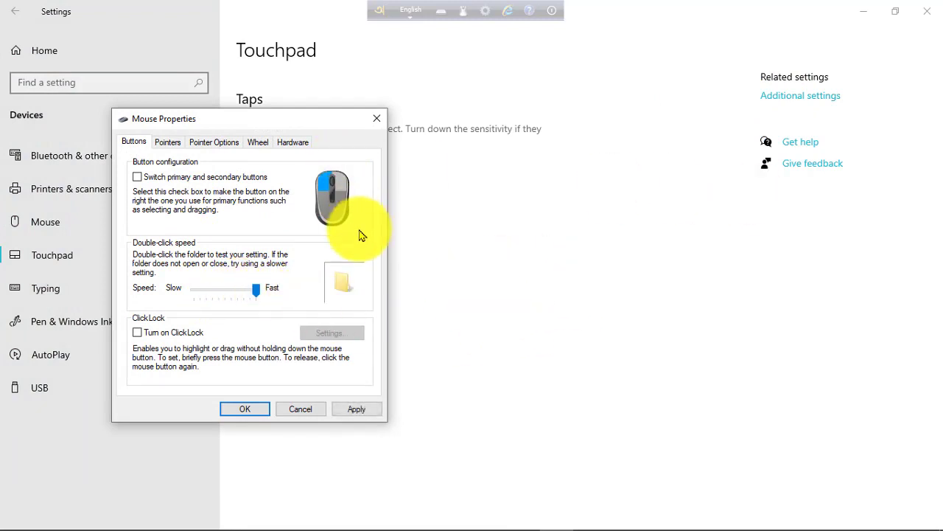
drag(255, 291, 208, 291)
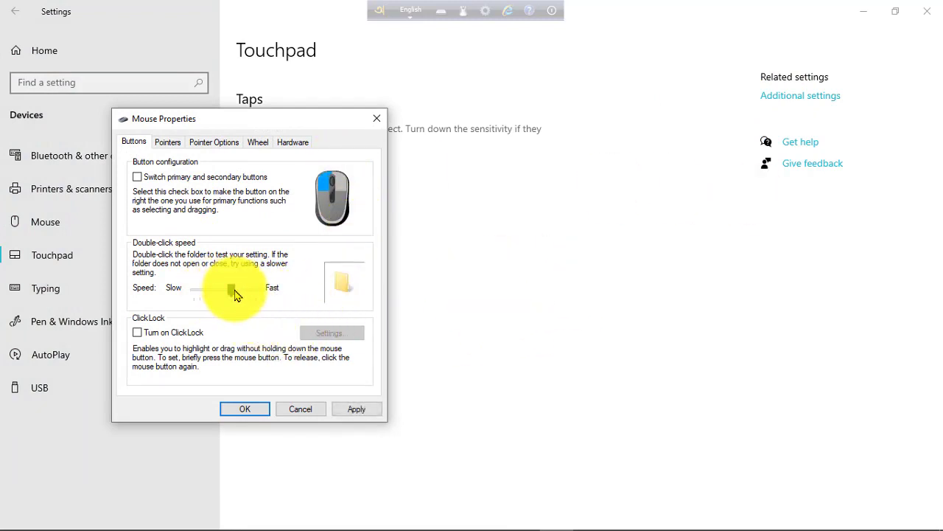
click(249, 413)
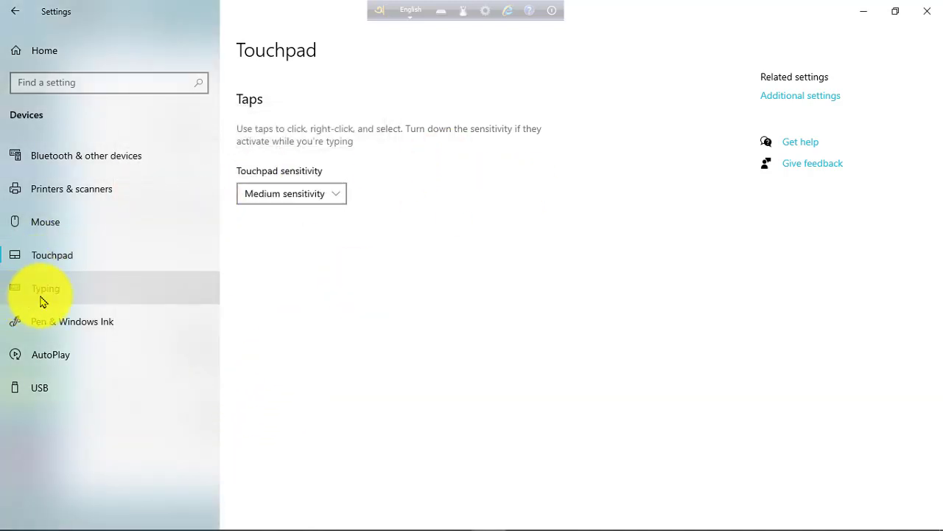
Open the Typing settings and examine the spelling, text suggestion, hardware keyboard and multilingual options
click(42, 299)
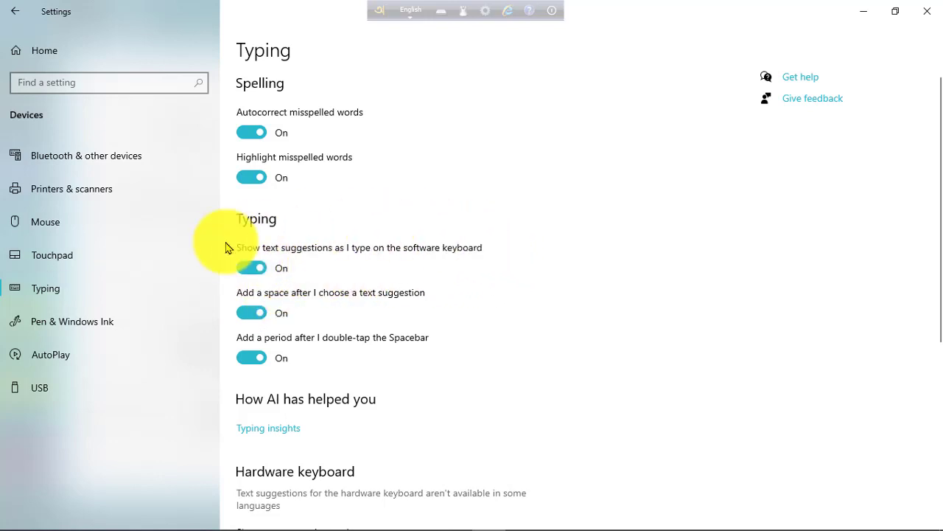
click(281, 271)
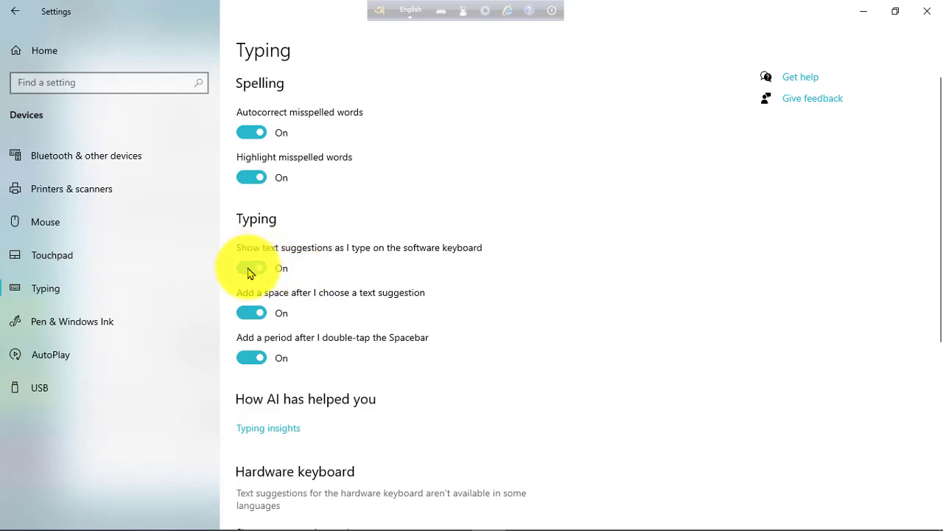
click(251, 181)
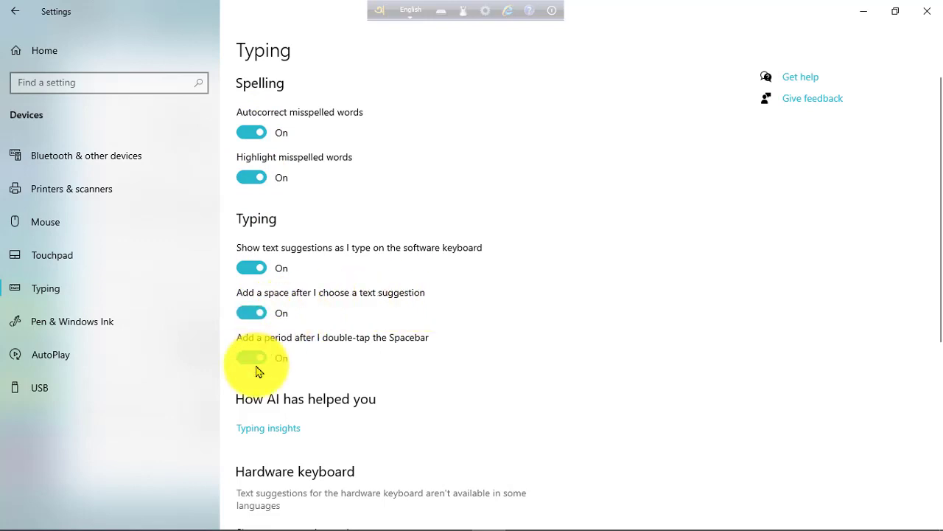
click(293, 324)
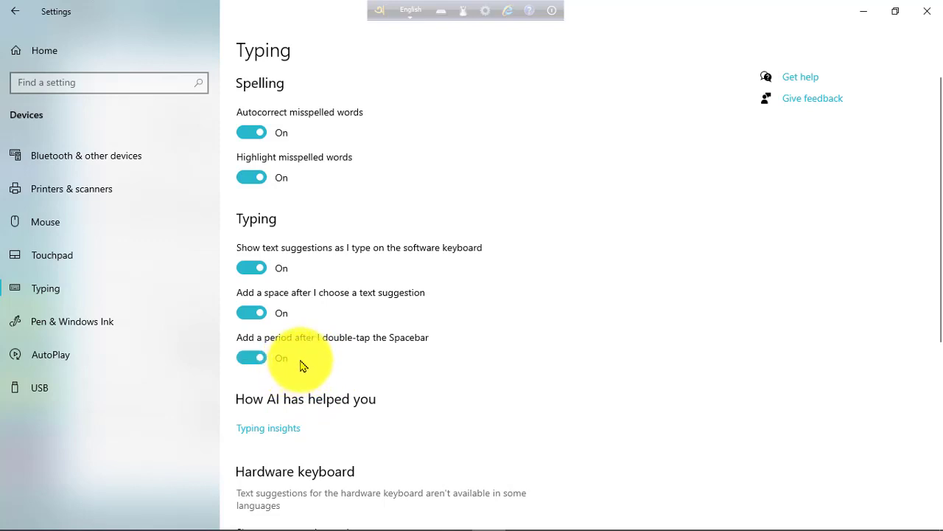
scroll(295, 368, down, 5)
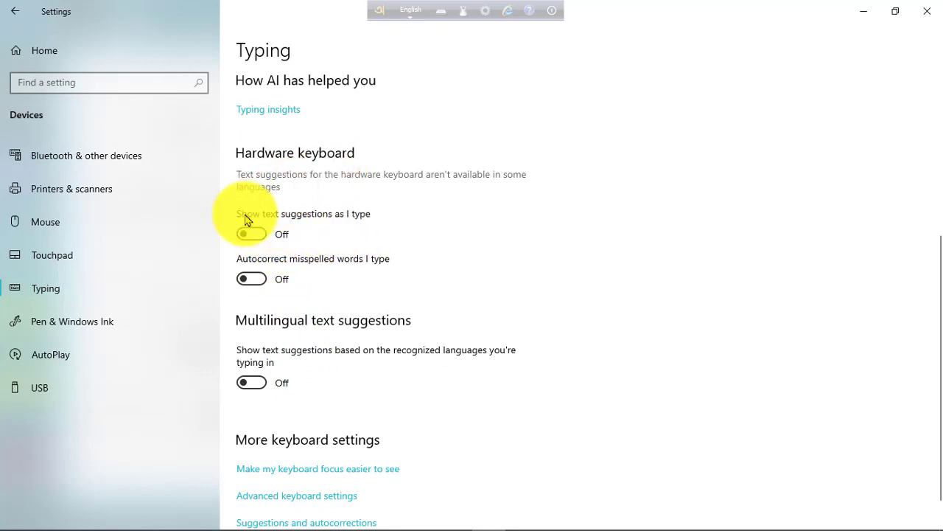
Open the AutoPlay settings, view the removable drive choices, examine the related default apps, and return to AutoPlay
click(42, 360)
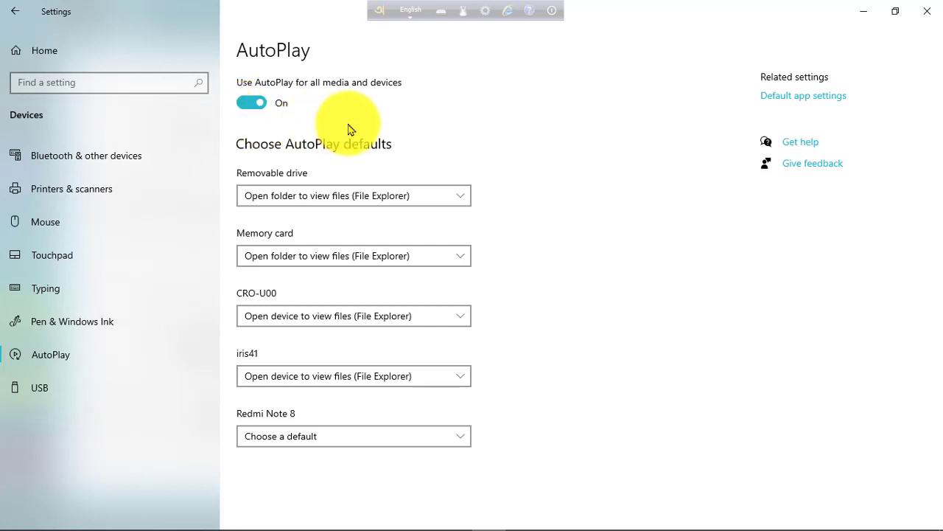
click(458, 196)
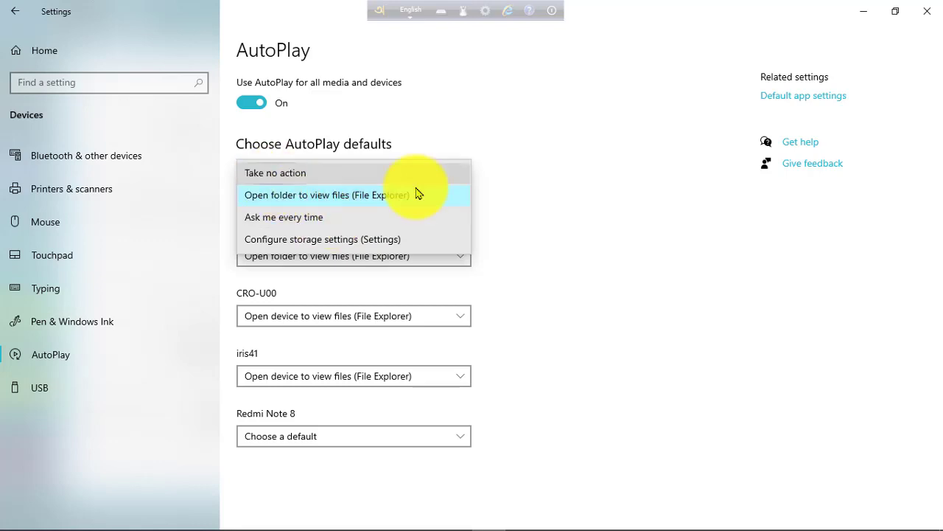
click(582, 236)
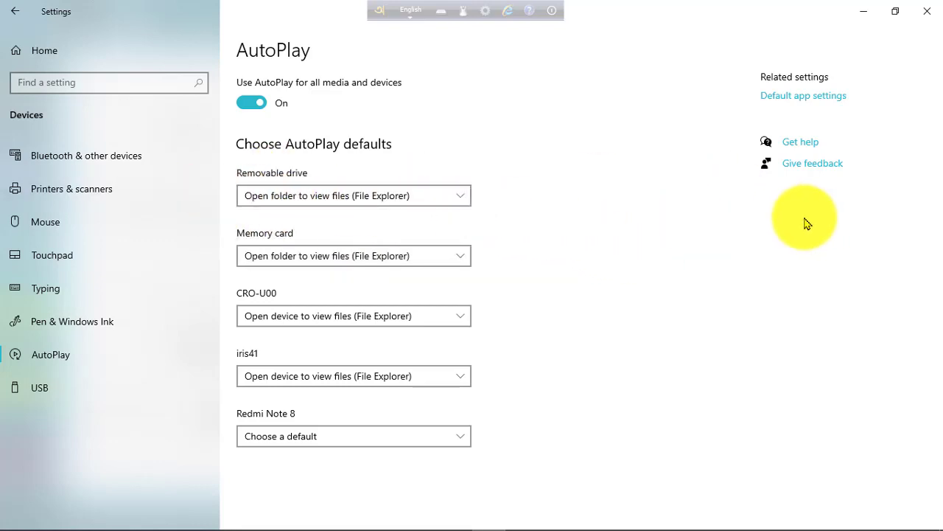
click(777, 103)
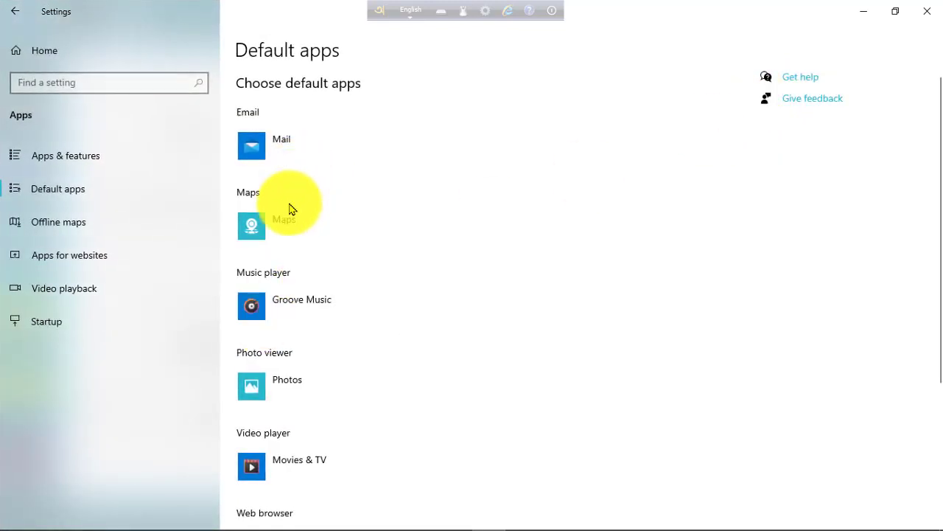
scroll(310, 312, down, 3)
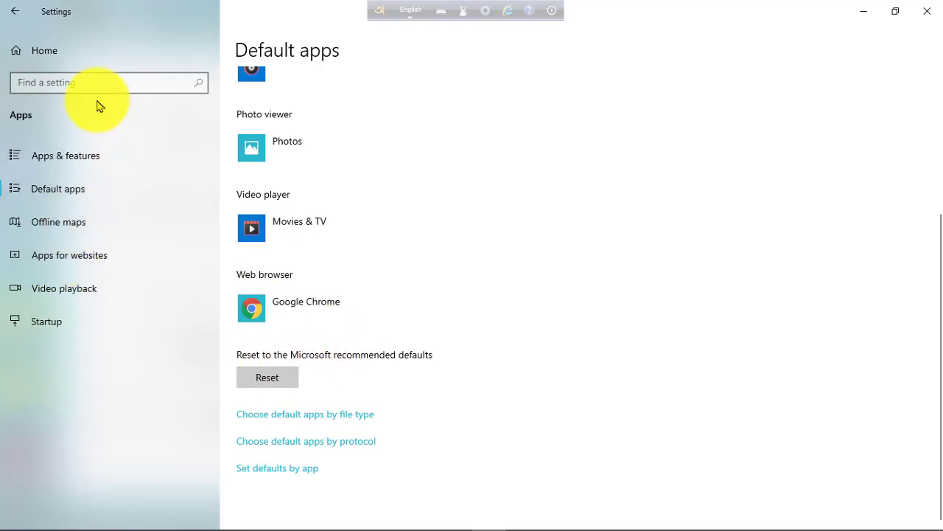
click(16, 14)
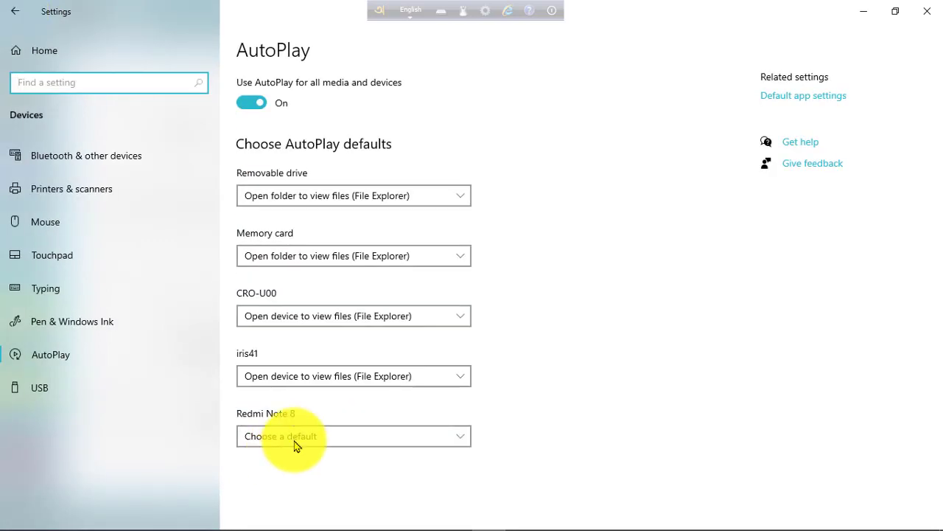
Open the USB settings and turn off notifications about issues connecting to USB devices
click(48, 391)
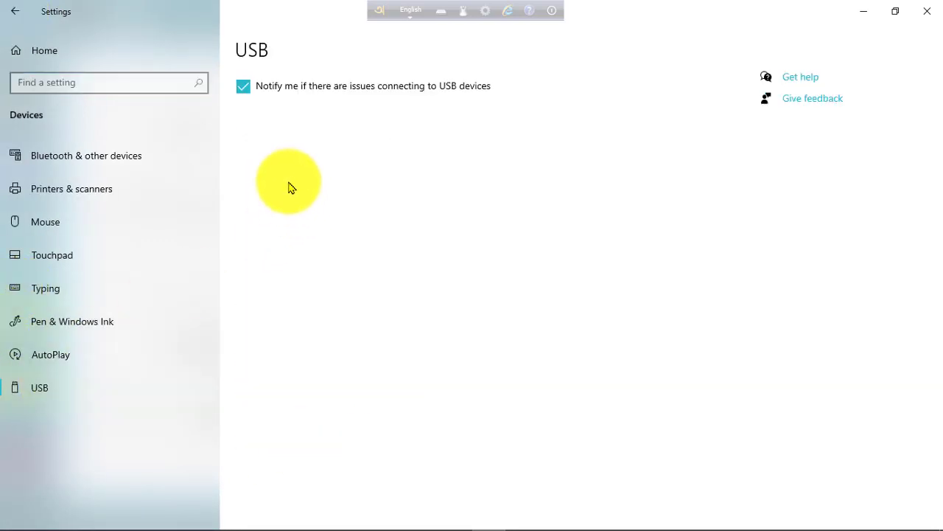
click(240, 88)
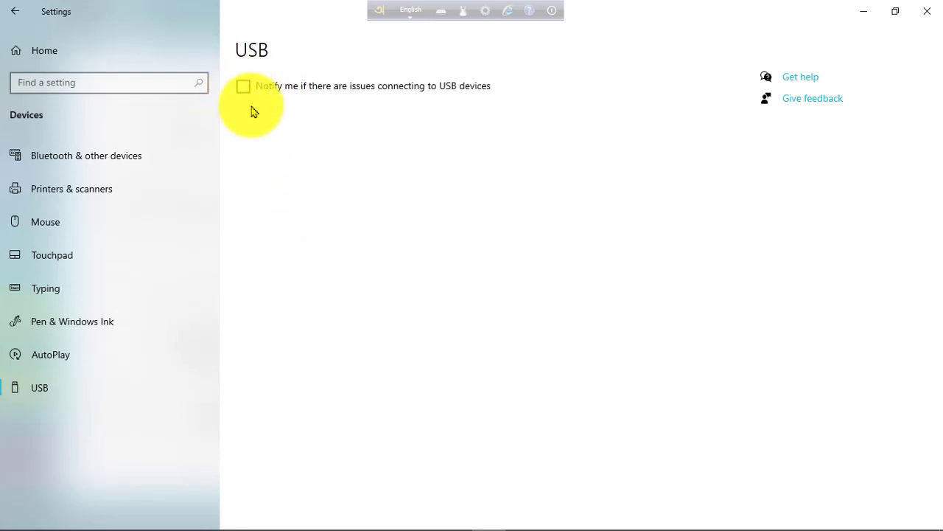